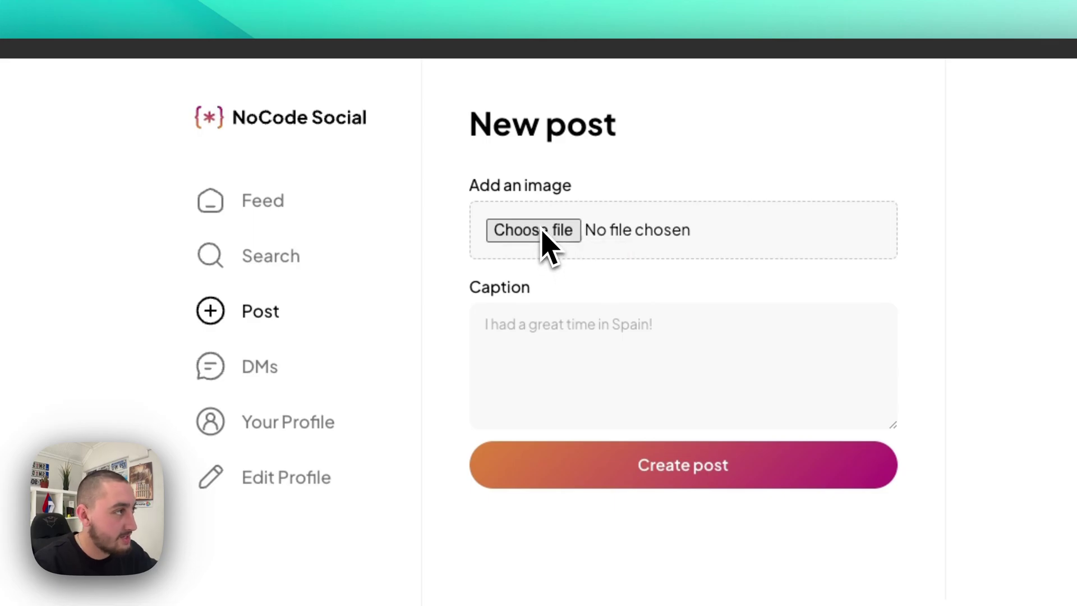
Post pexels-pavlo-luchkovski-337909.jpg with the caption 'What a beautiful red Ferrari!' on NoCode Social.
click(543, 233)
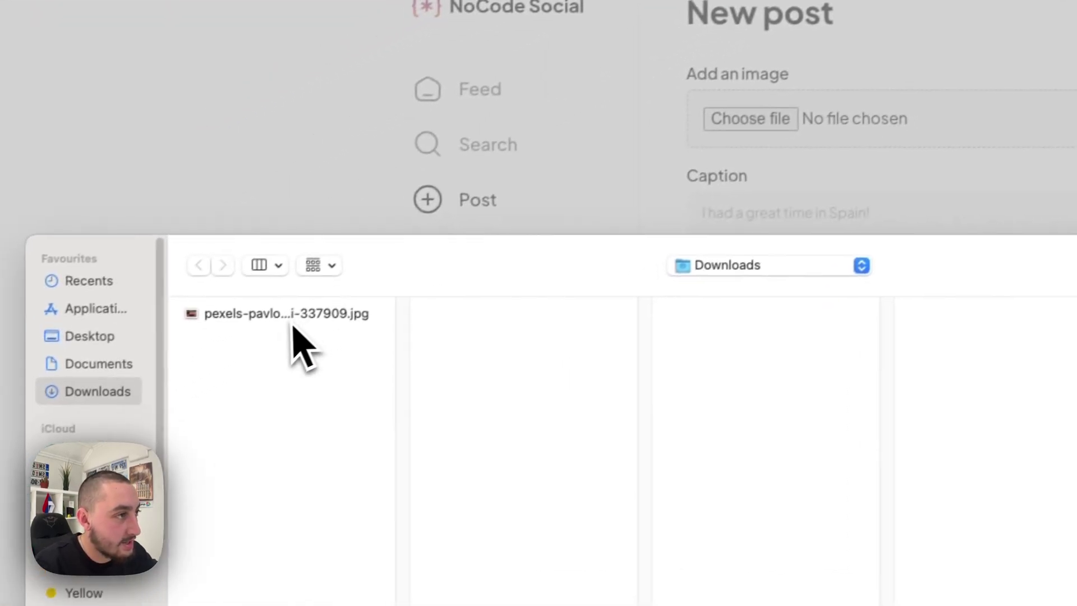
click(84, 426)
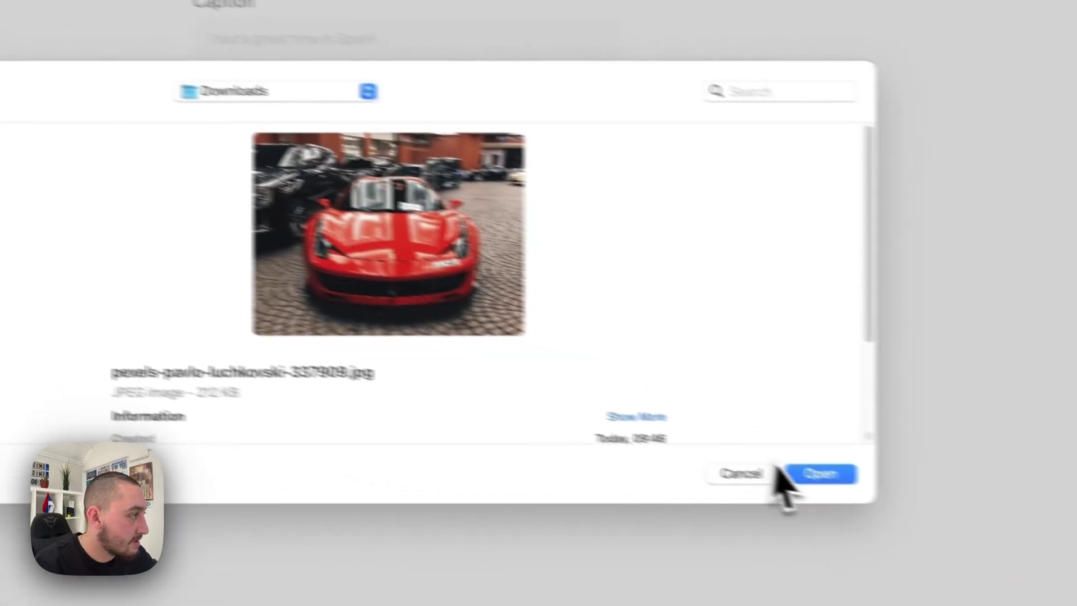
click(797, 475)
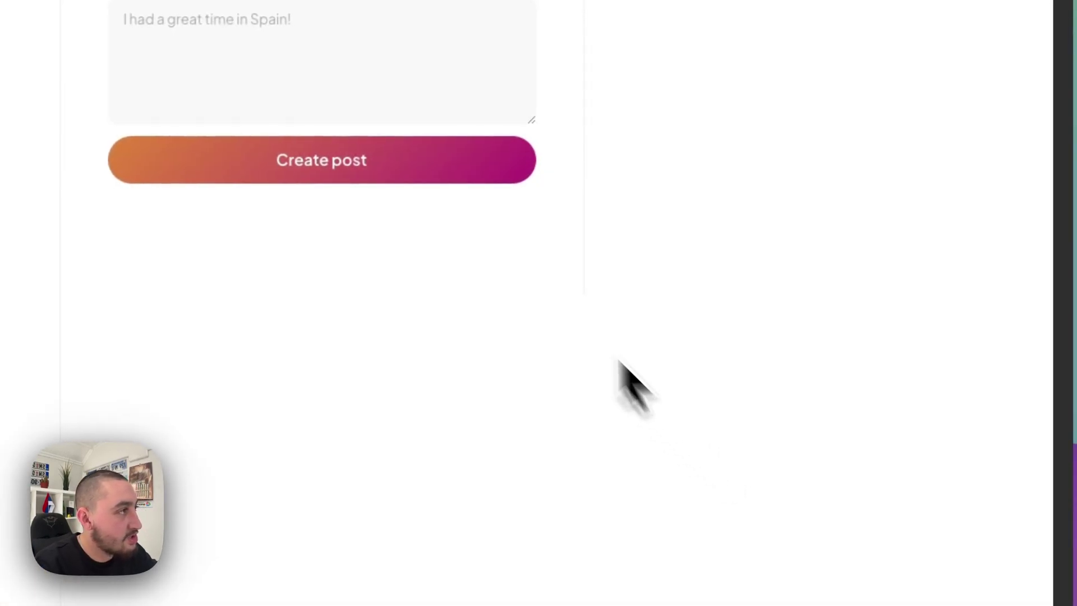
click(516, 258)
text(Wh)
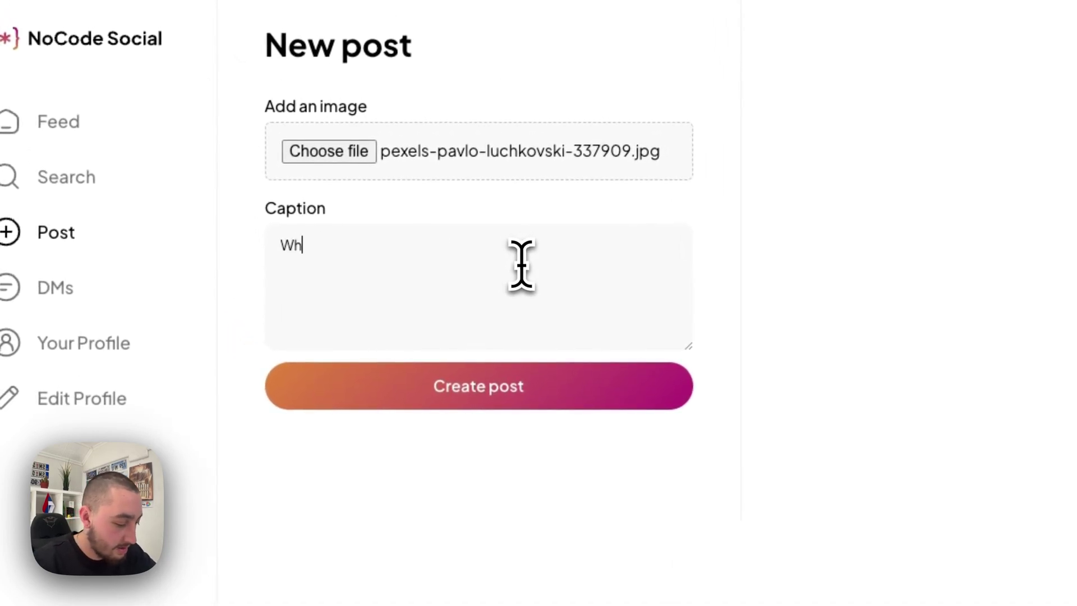
text(at a beautiful red Ferrari!)
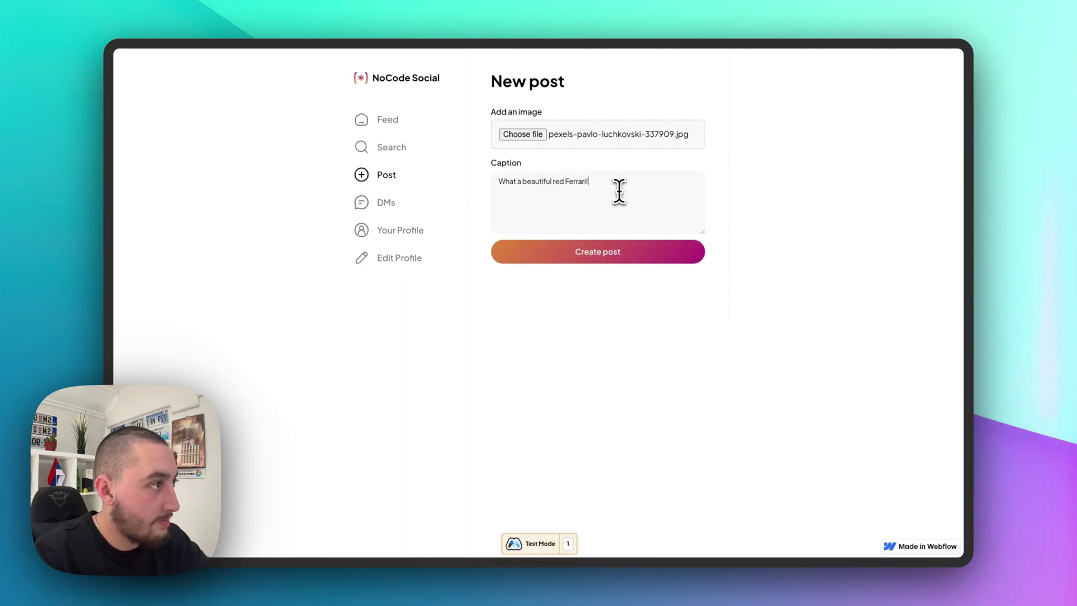
click(589, 253)
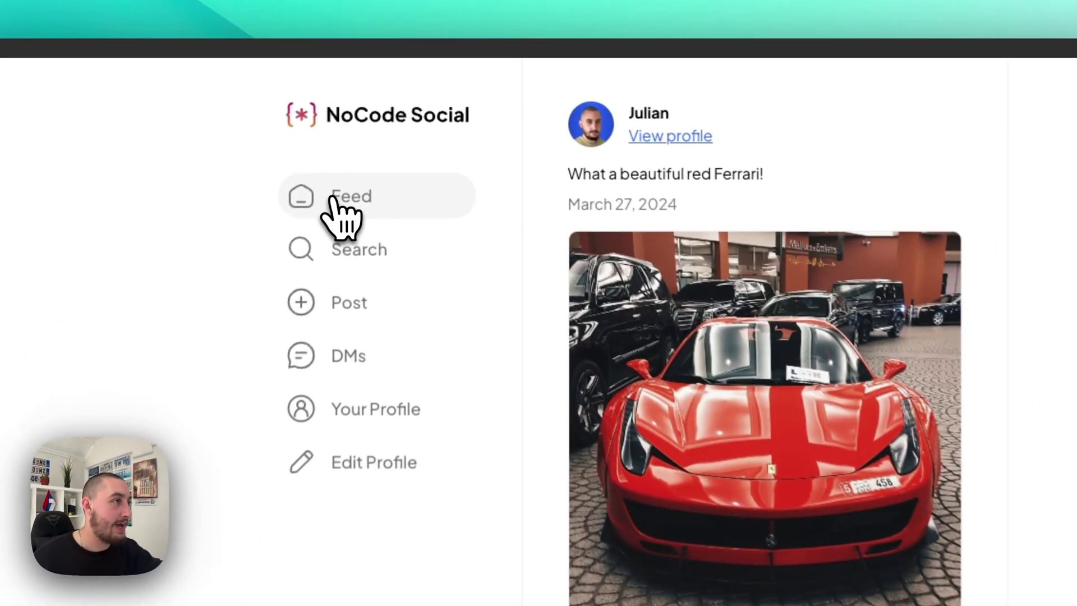
Go to the Feed and scroll to see the Ferrari post above the fortress post.
click(368, 147)
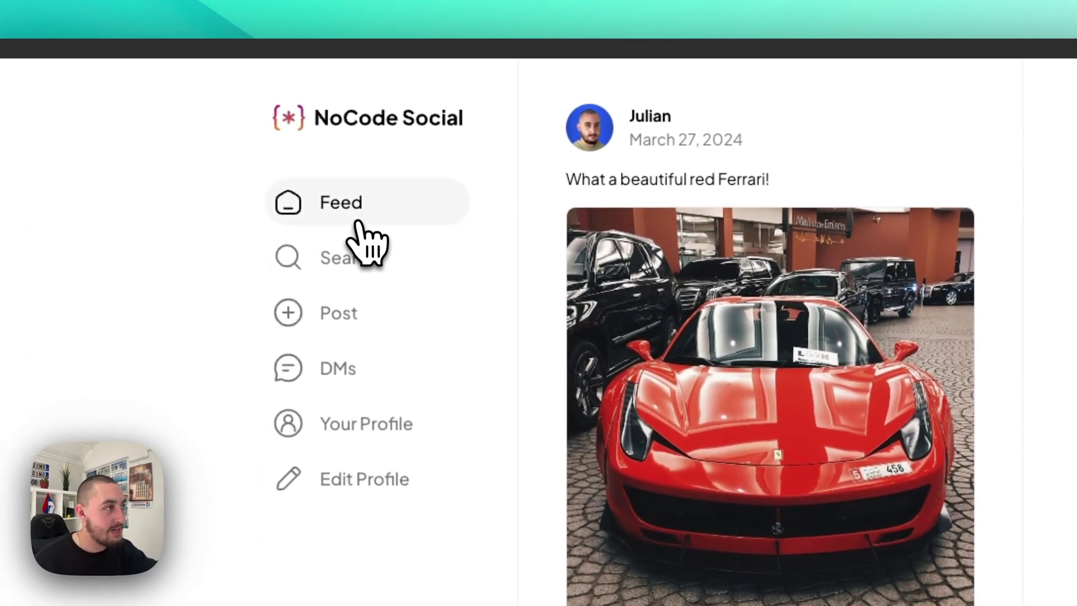
scroll(712, 375, down, 3)
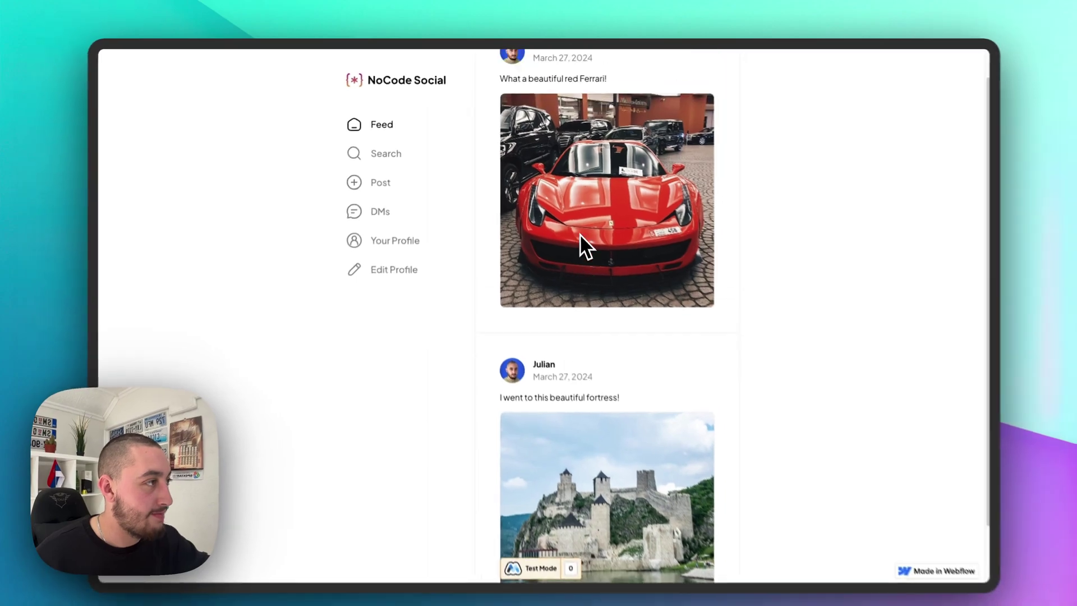
scroll(574, 227, up, 1)
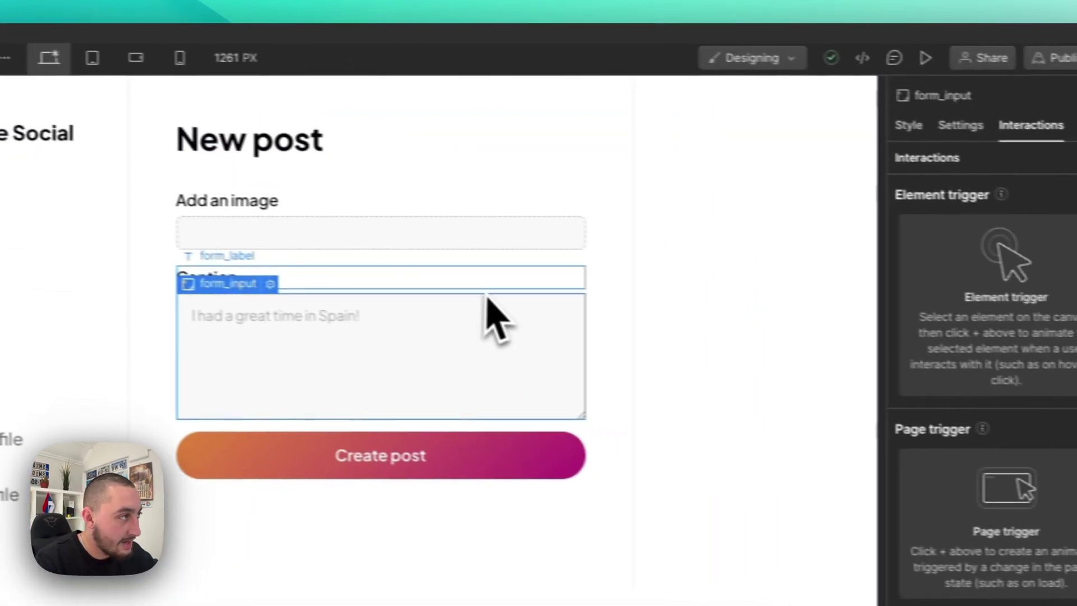
Check form_form's settings, then view the New Post page's before-body file-uploader script.
click(481, 270)
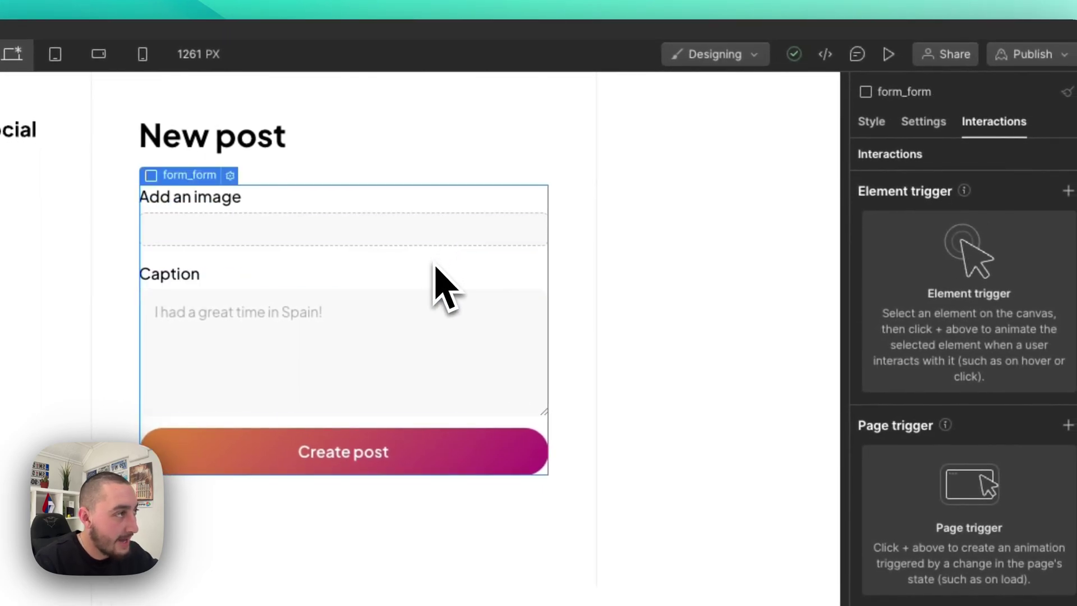
click(923, 121)
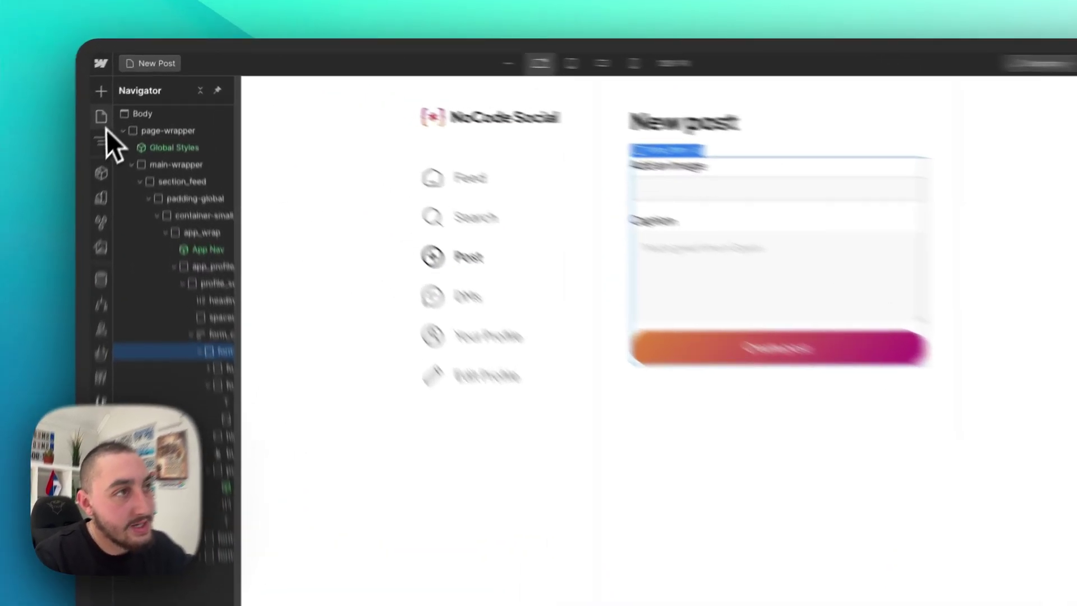
click(121, 93)
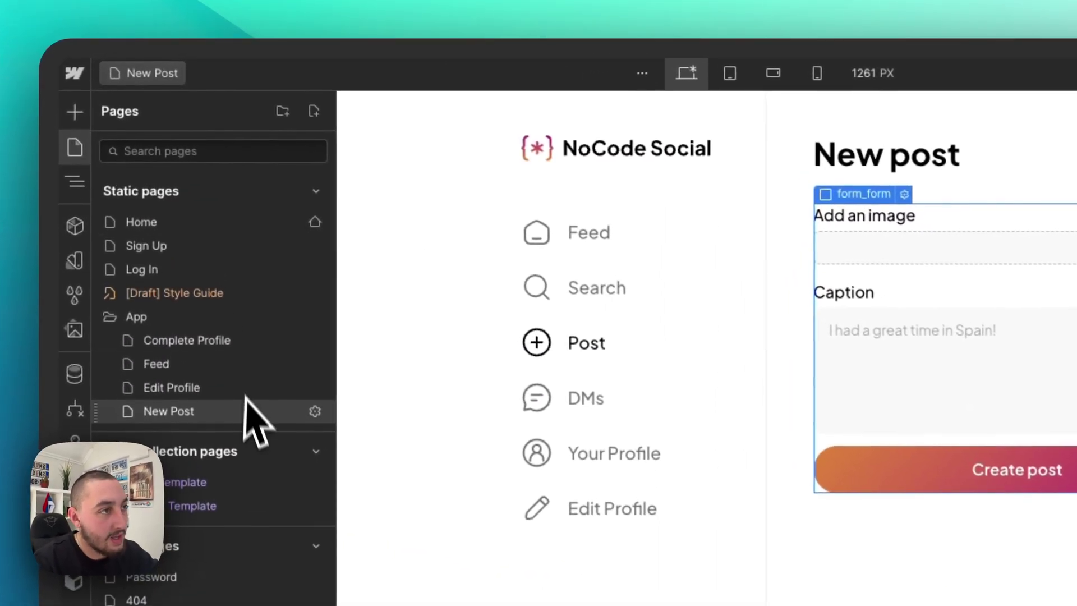
click(314, 412)
scroll(505, 426, down, 10)
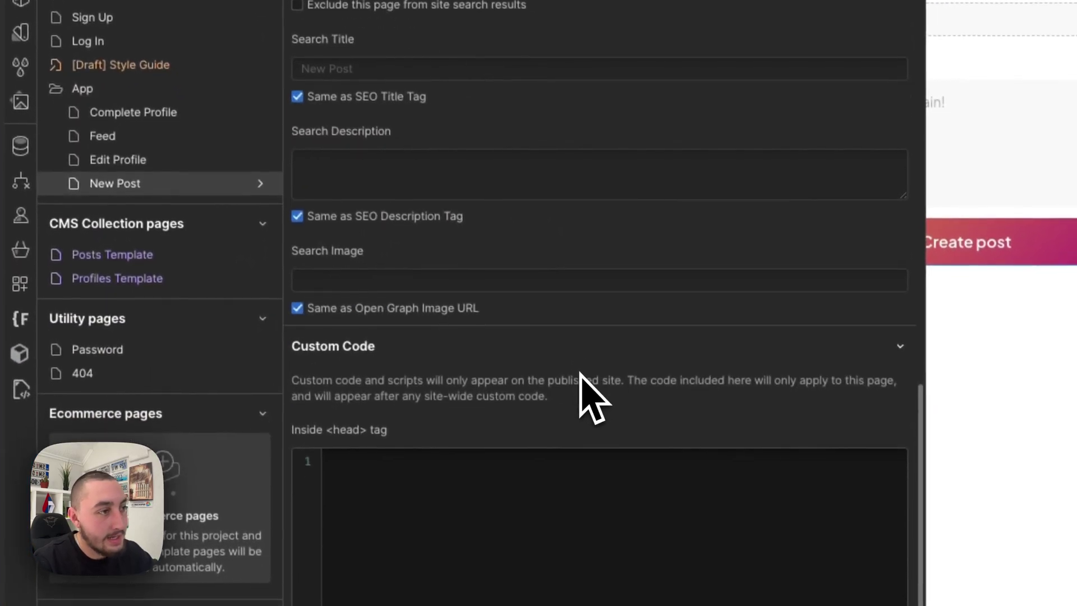
scroll(583, 393, down, 10)
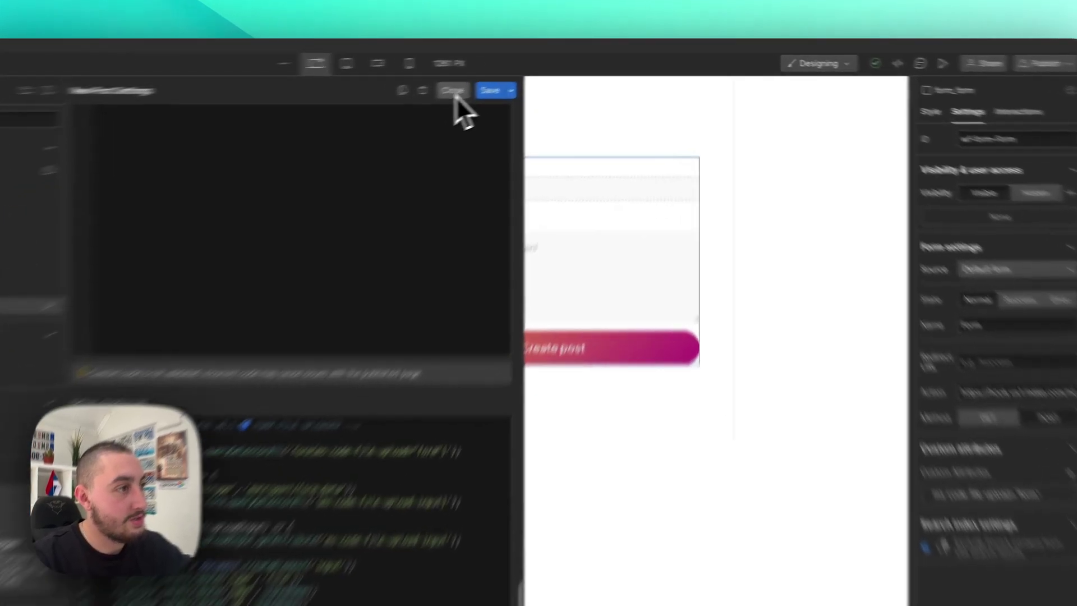
Close page settings and inspect the uploader, Caption and hidden Member ID custom attributes.
click(525, 78)
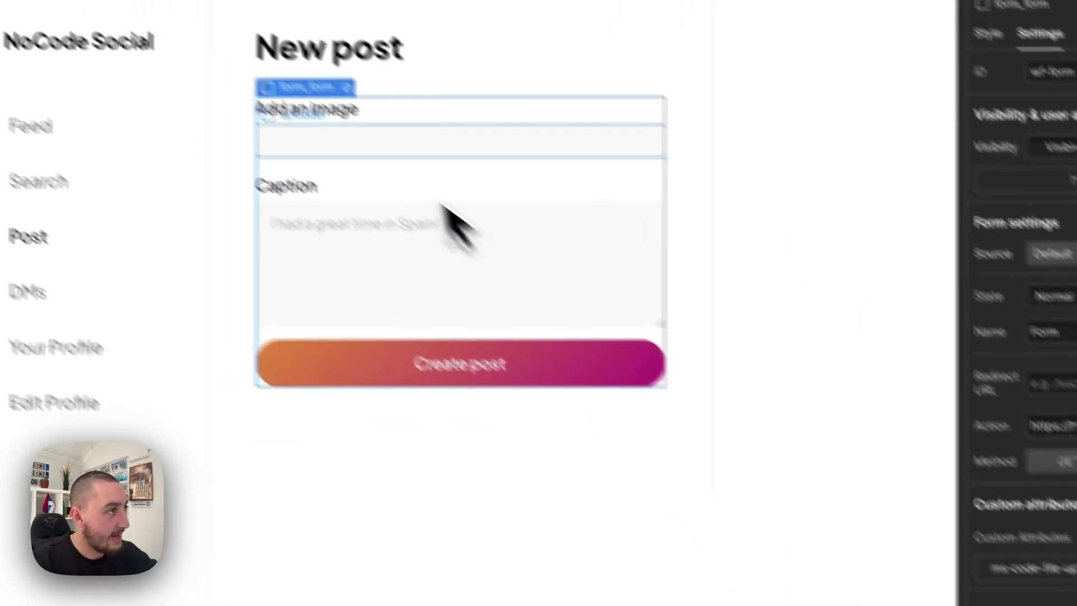
click(377, 144)
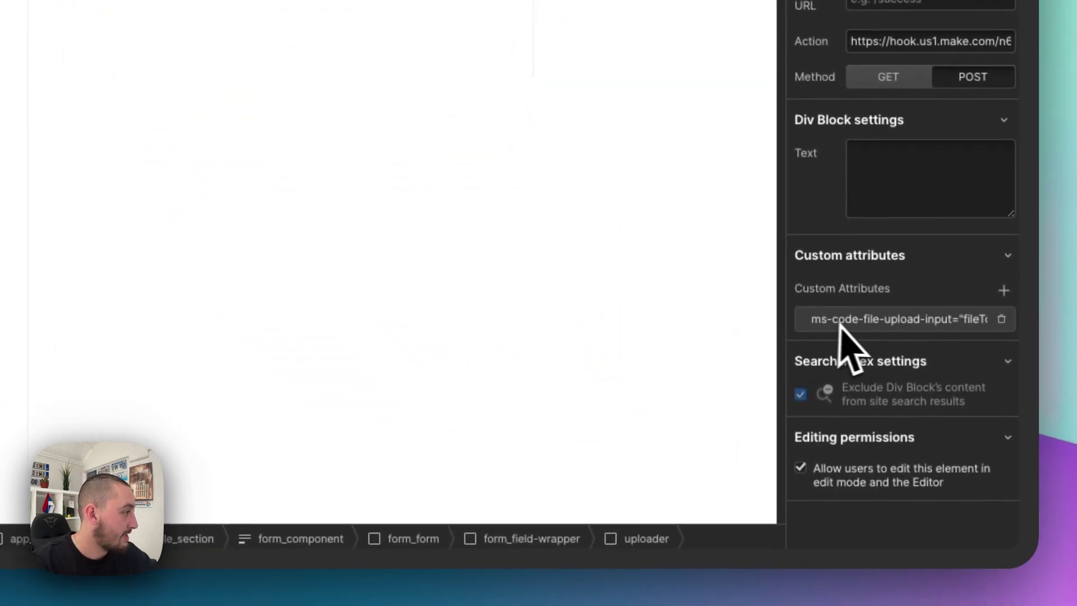
click(840, 328)
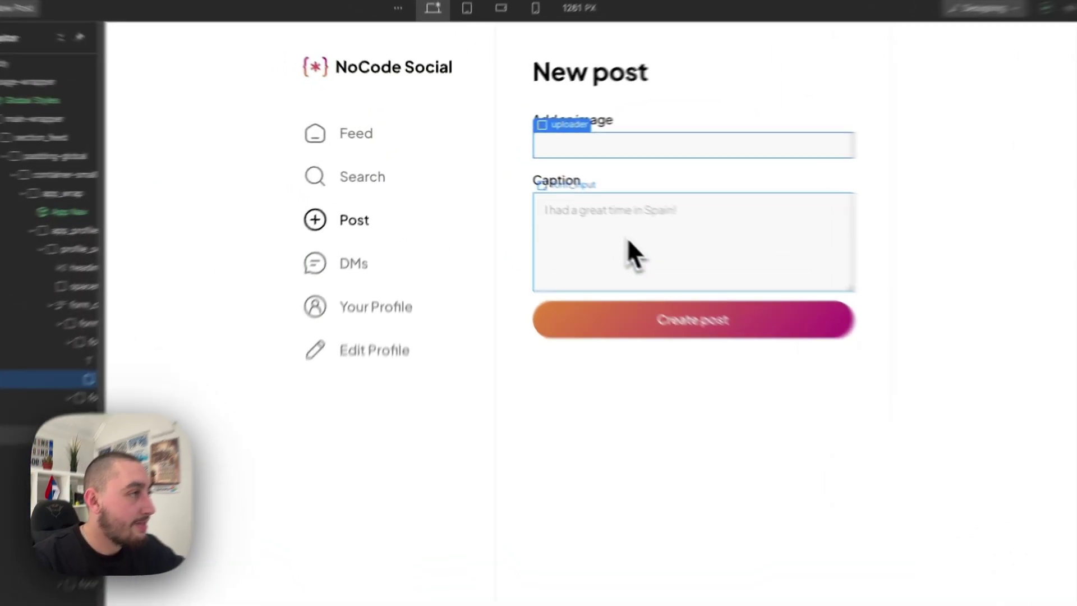
click(547, 201)
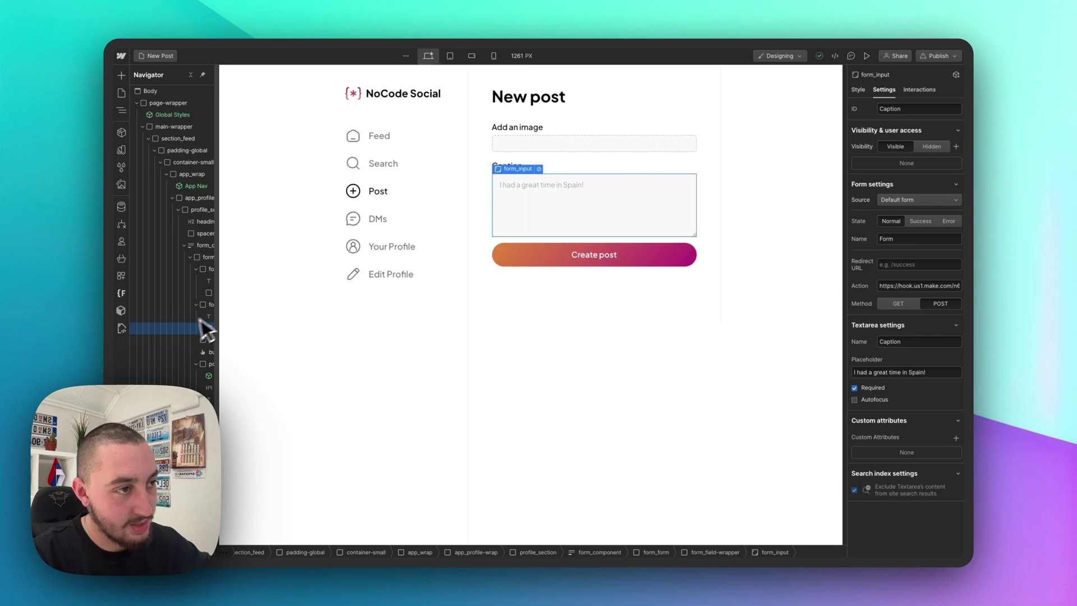
click(204, 340)
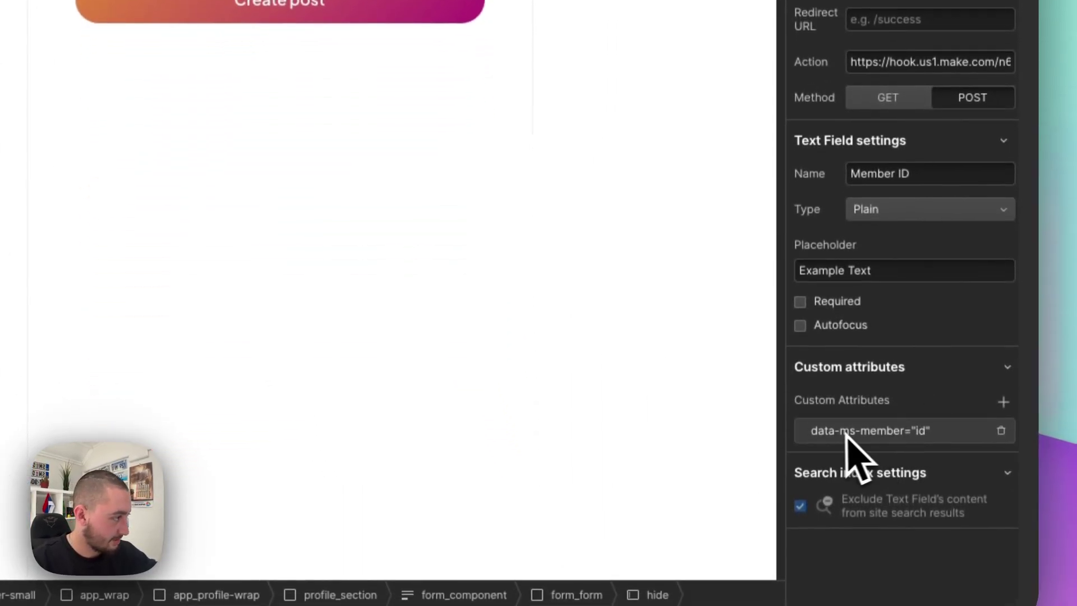
click(901, 431)
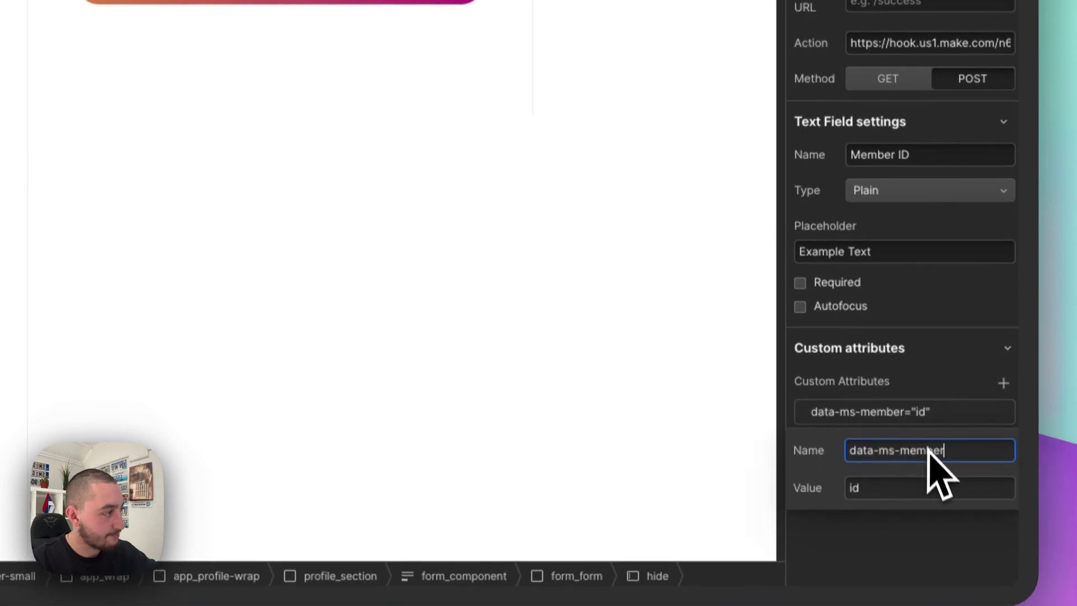
click(893, 390)
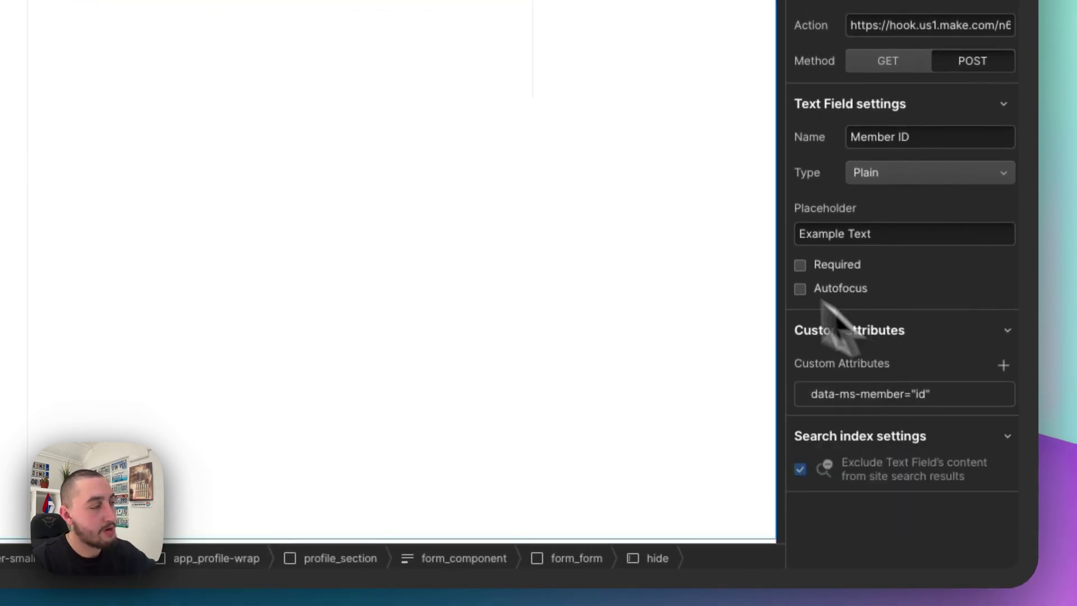
Select the whole form and check that its Action URL is the Make webhook.
click(365, 0)
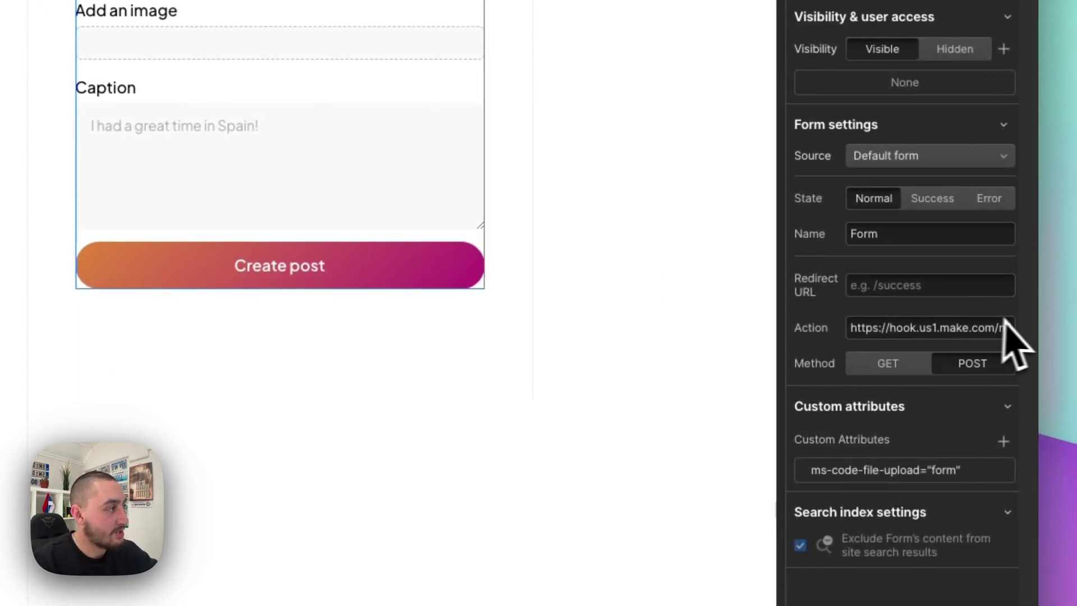
drag(955, 327, 1009, 327)
click(973, 325)
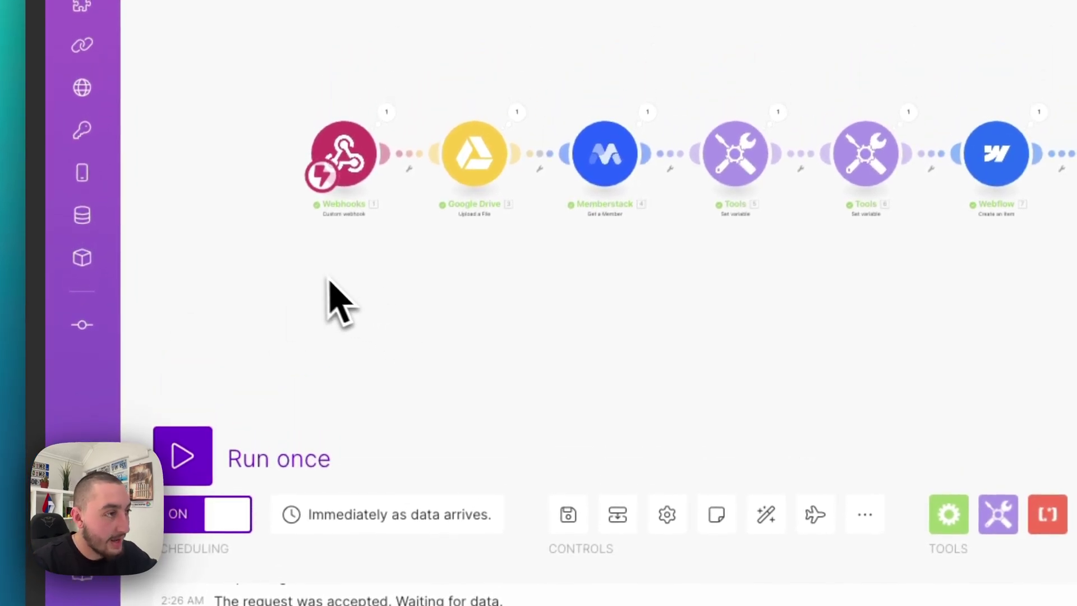
scroll(340, 302, up, 10)
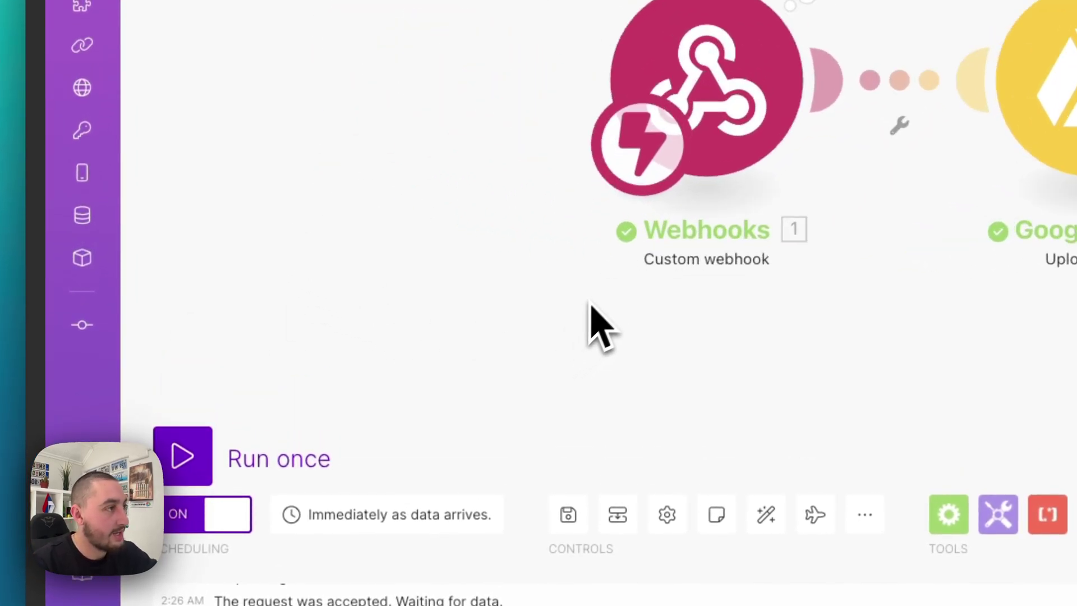
scroll(595, 331, up, 3)
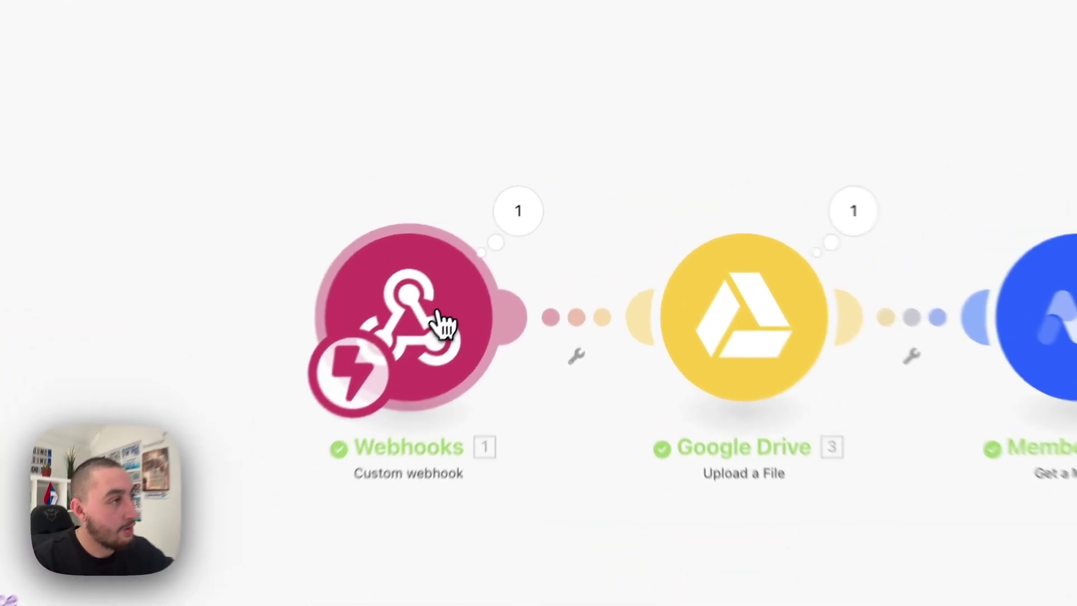
click(501, 271)
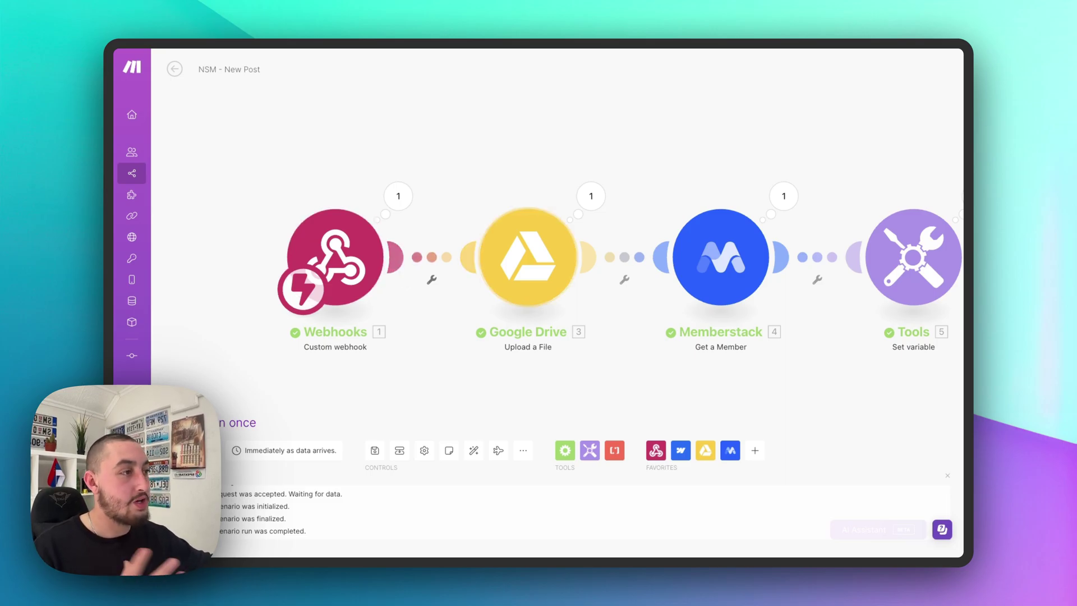
Open the Google Drive 'Upload a File' module's settings.
click(541, 259)
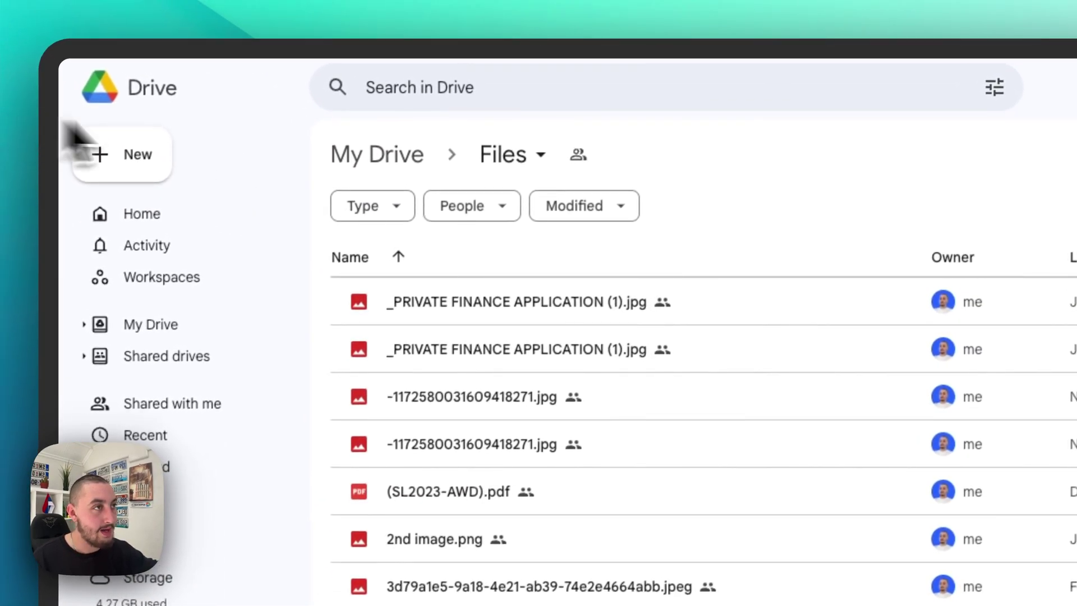
click(434, 88)
key(ctrl+v)
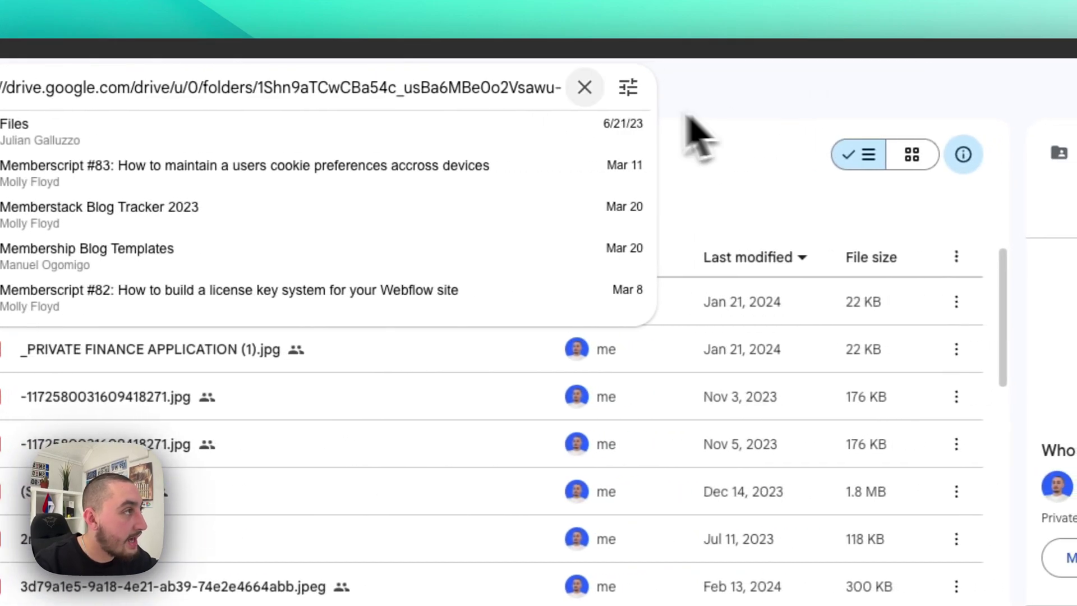
drag(260, 87, 413, 90)
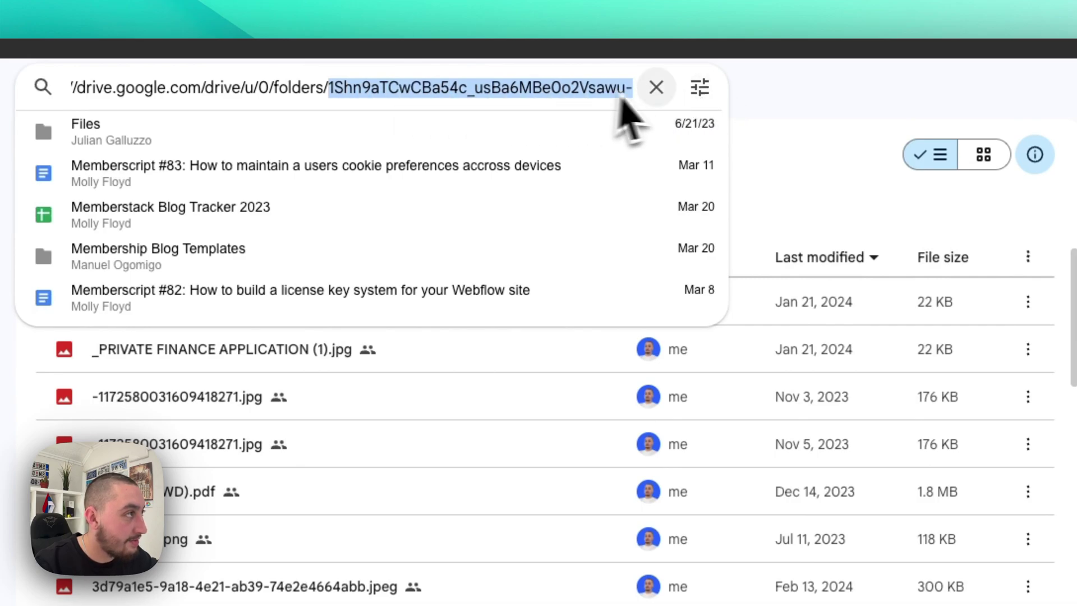
click(785, 109)
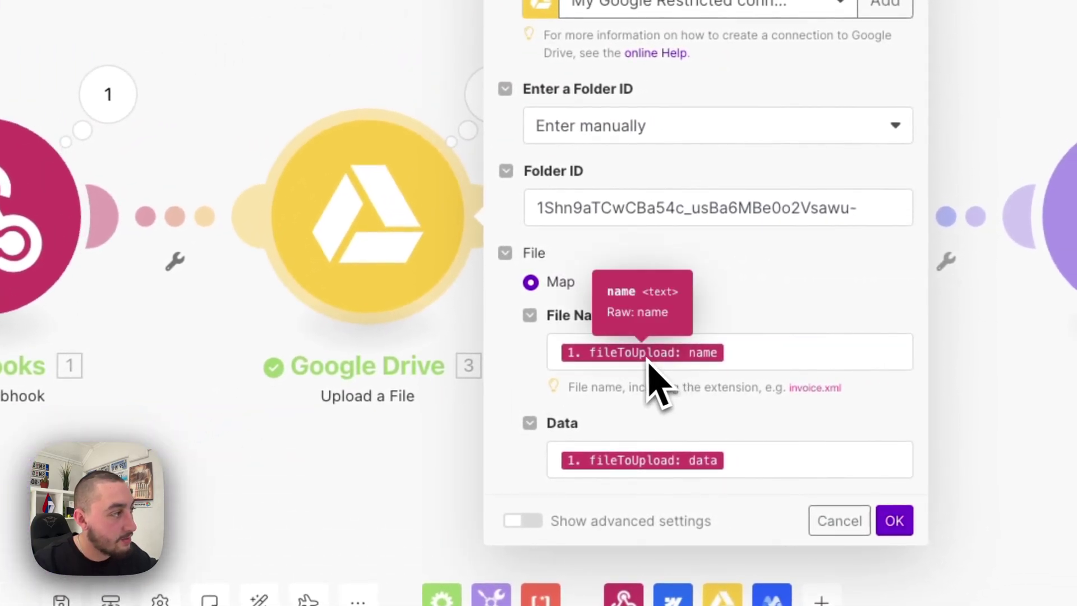
Confirm File Name maps the webhook's fileToUpload name, then close the upload settings.
click(764, 355)
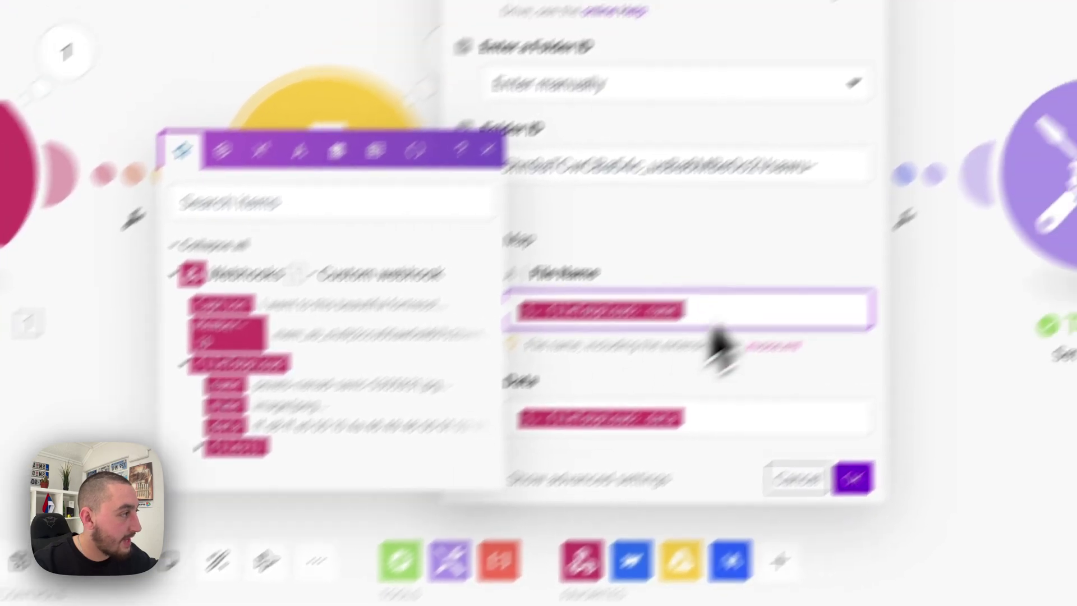
click(905, 198)
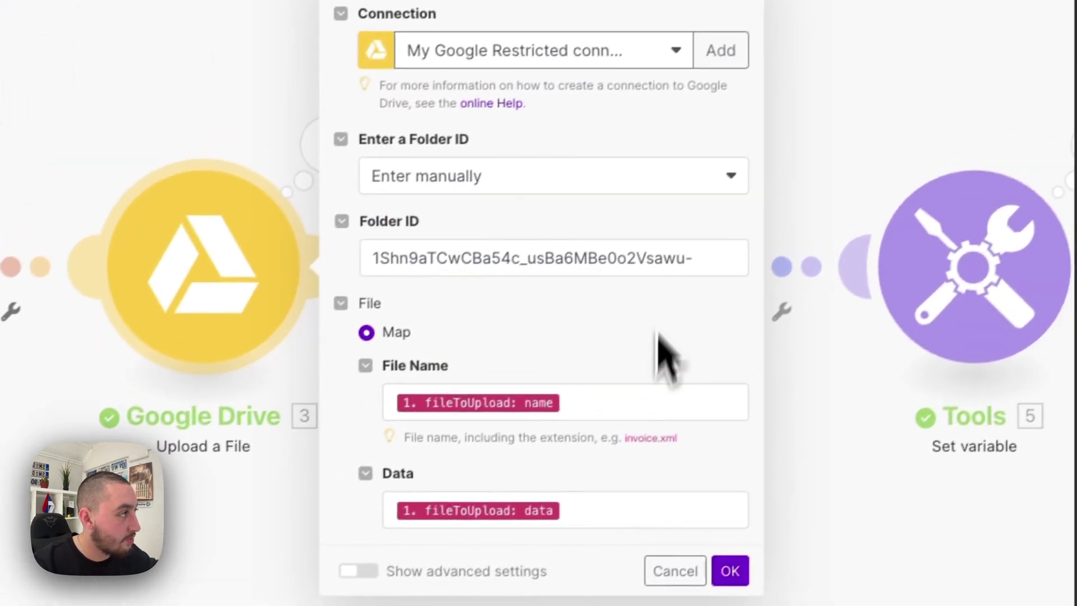
key(Escape)
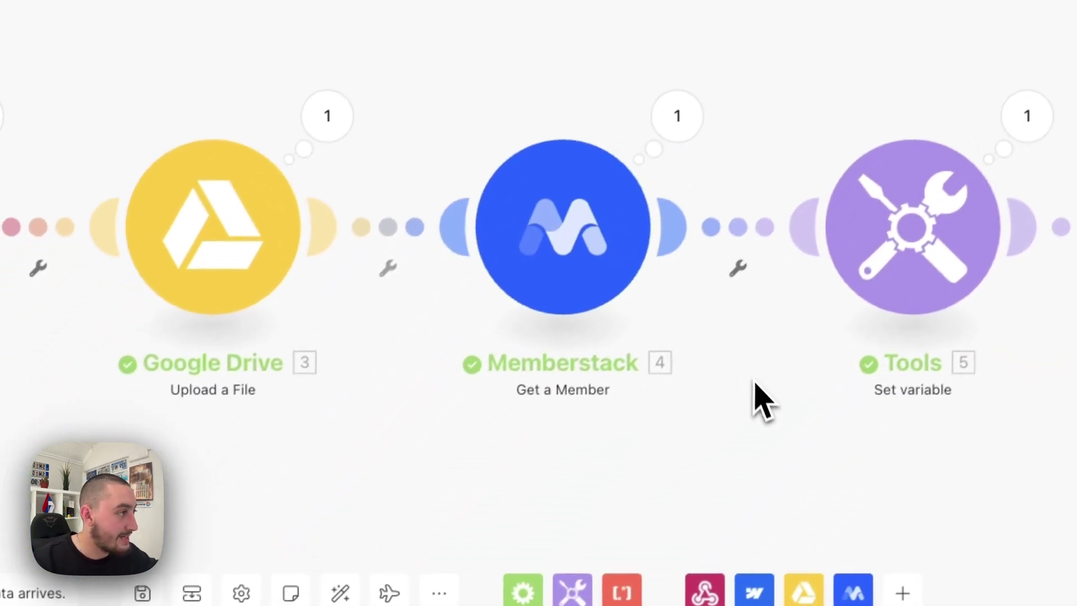
drag(753, 396, 481, 385)
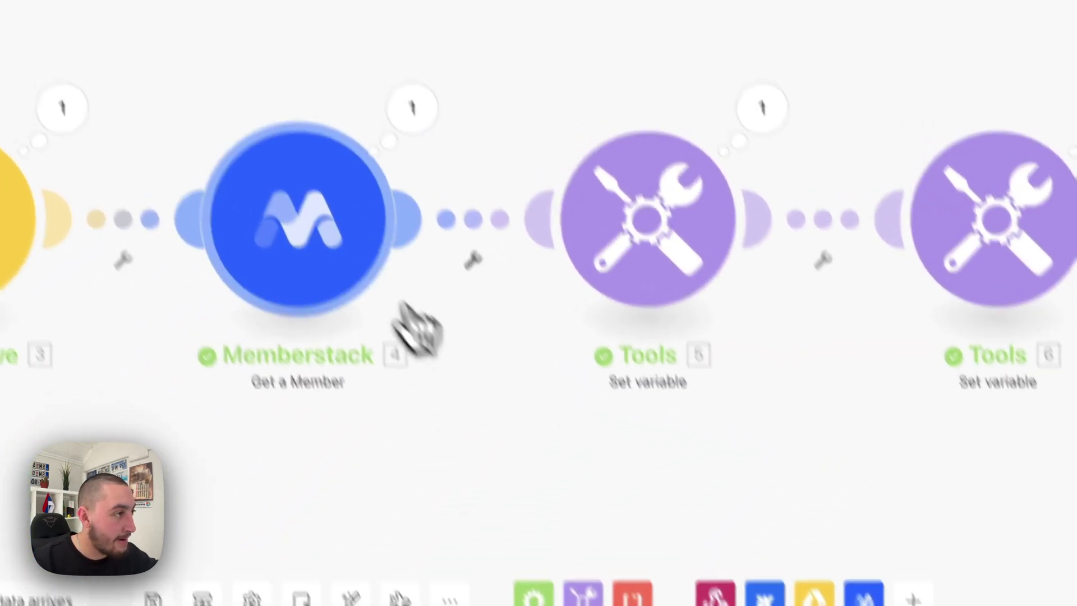
click(301, 268)
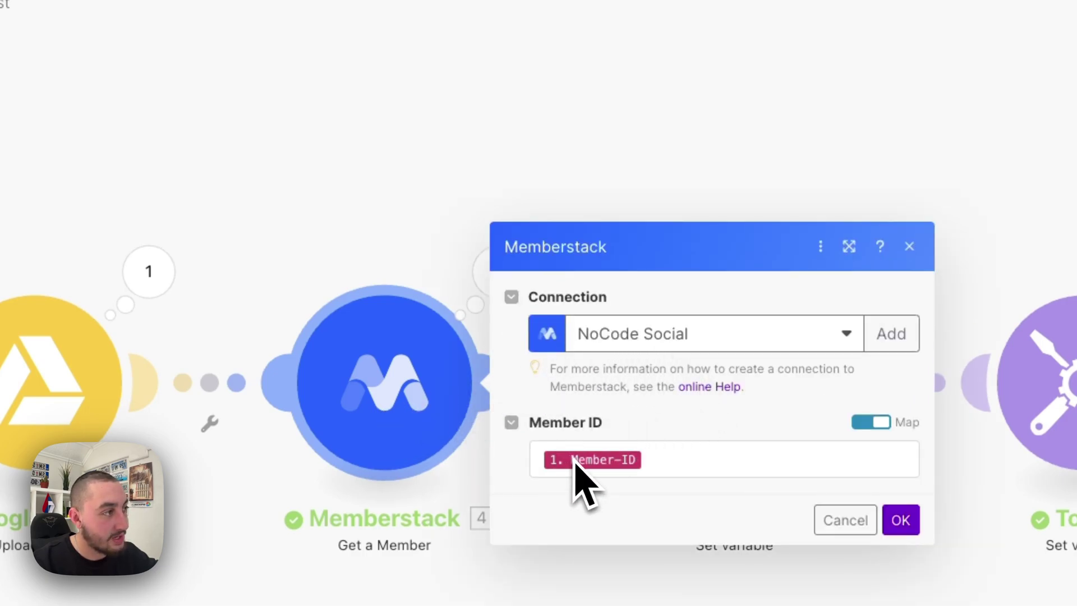
click(393, 247)
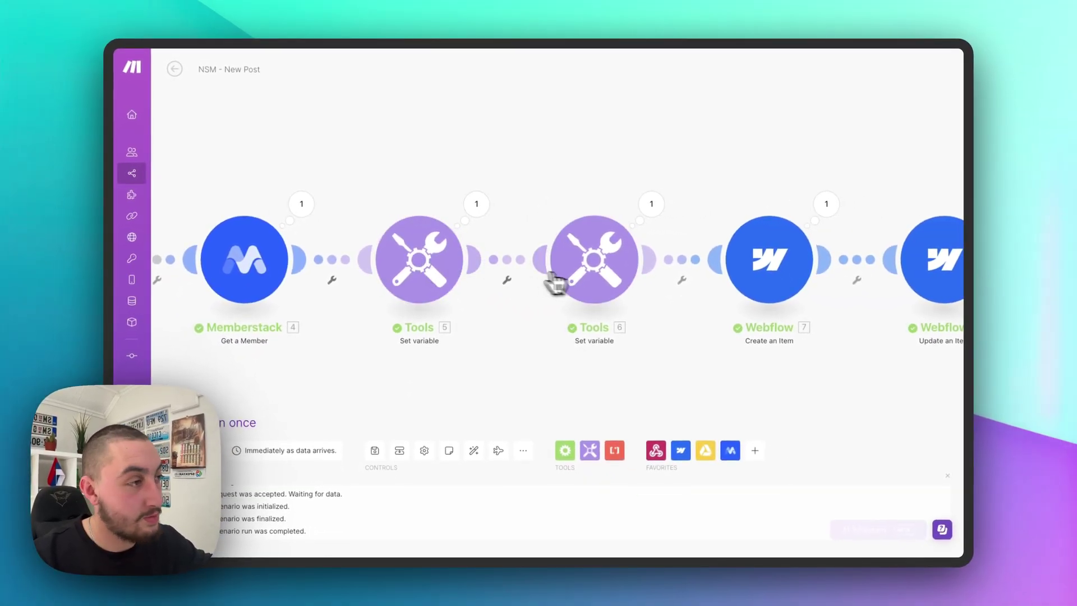
Review the Image URL and Post Slug Set variable modules, then pan to the Webflow modules.
click(463, 283)
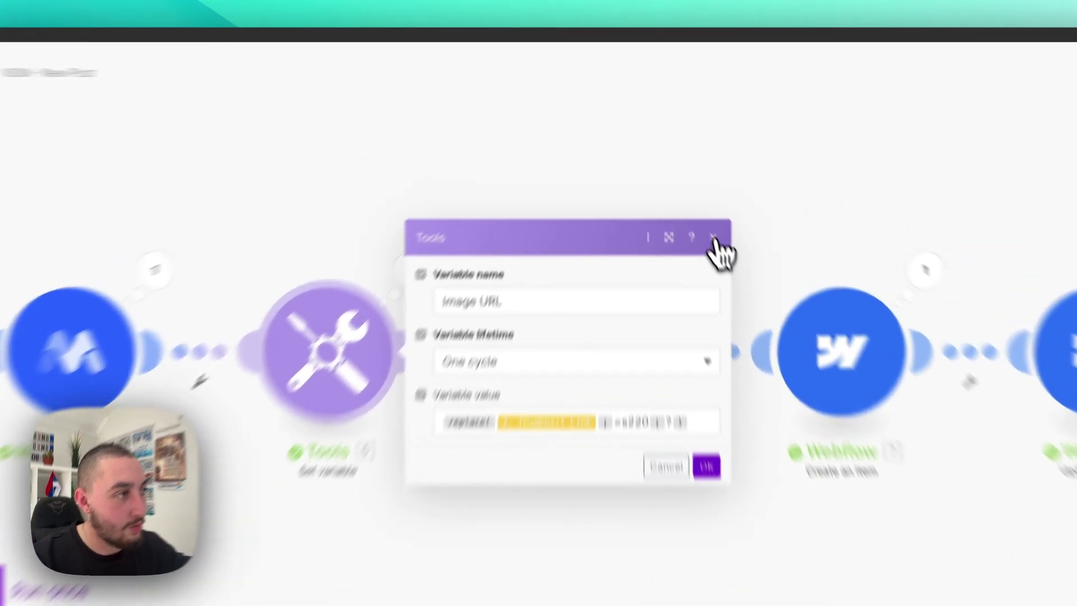
click(682, 181)
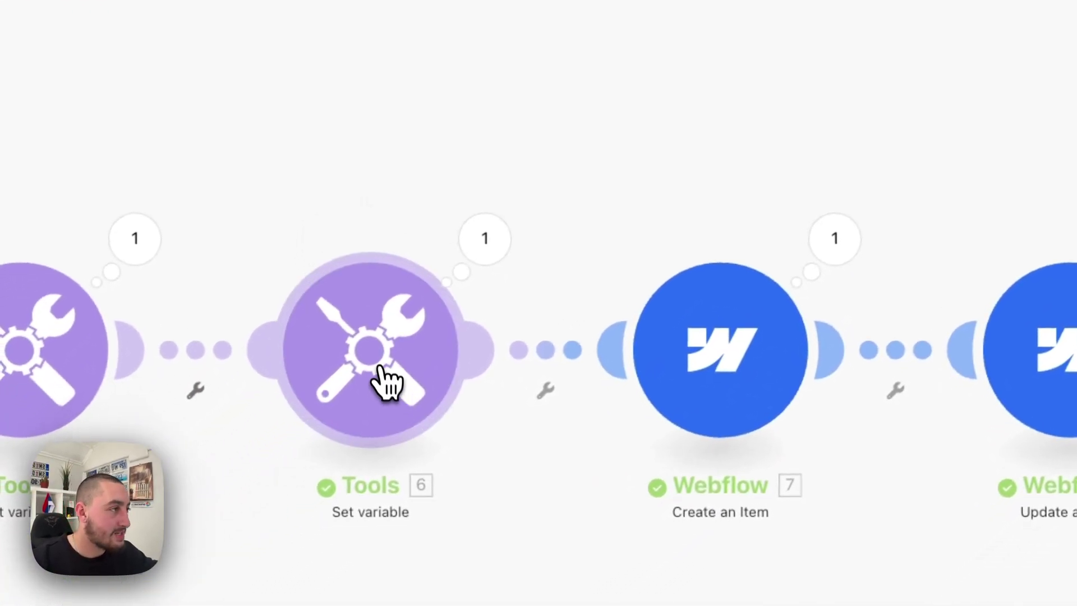
click(387, 382)
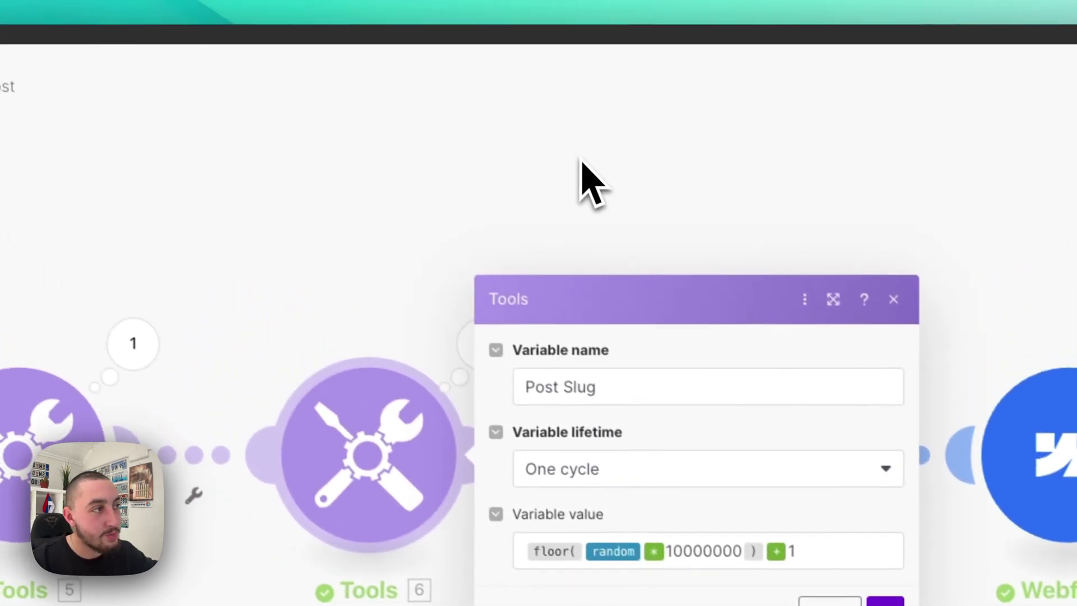
click(509, 117)
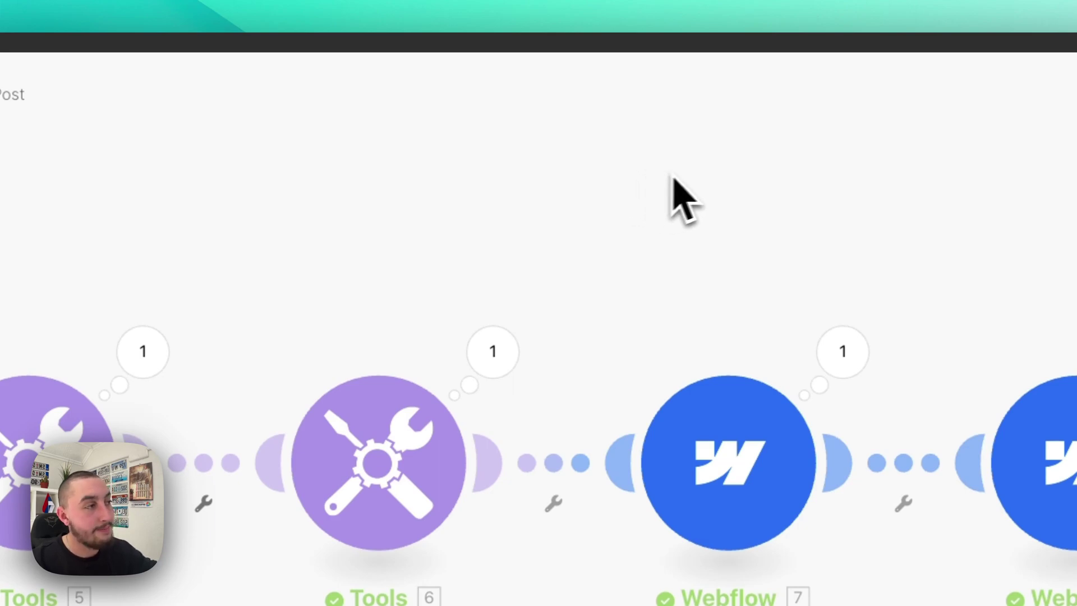
drag(674, 178, 386, 183)
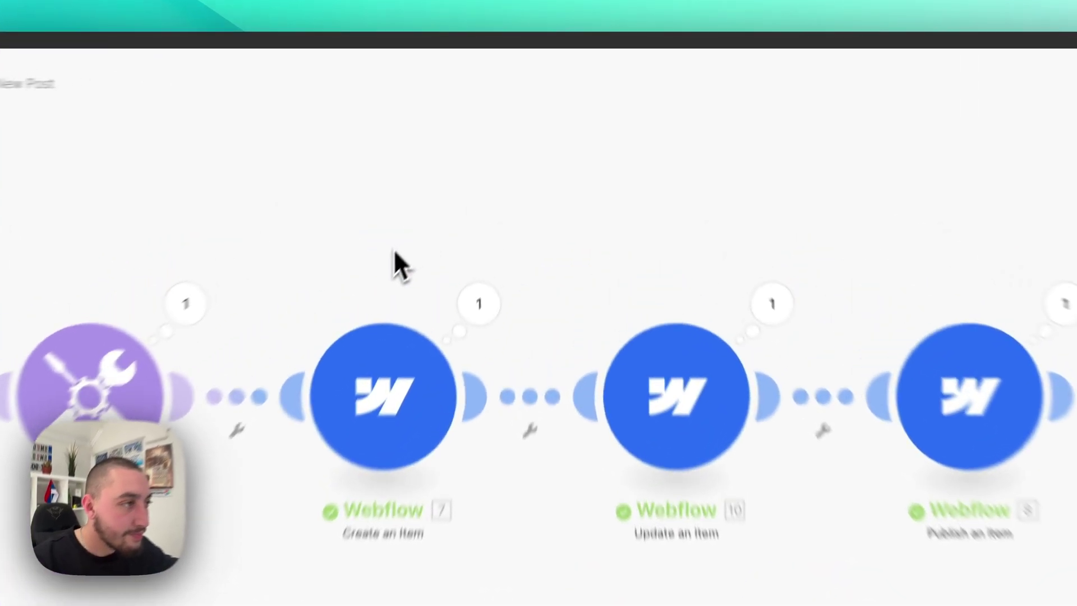
Review the Create an Item fields mapped for the Posts collection, then close it.
click(407, 405)
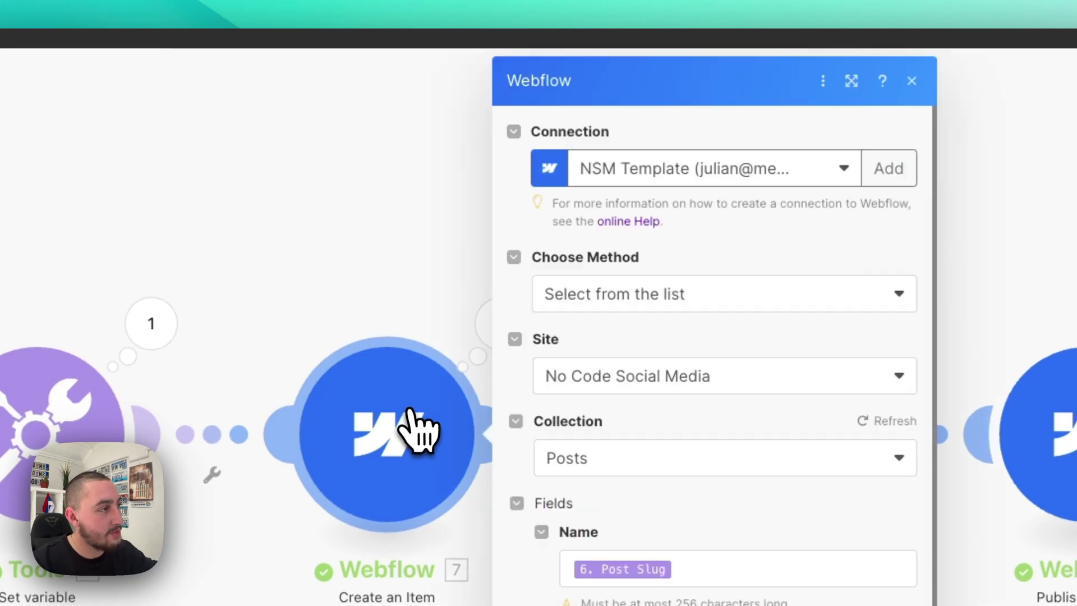
click(348, 213)
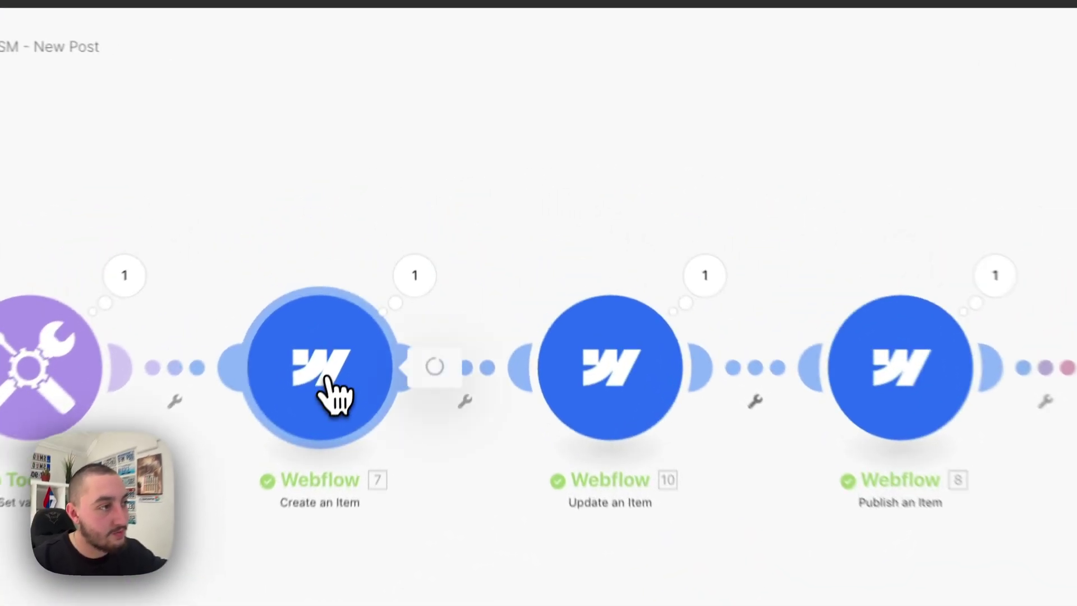
click(384, 248)
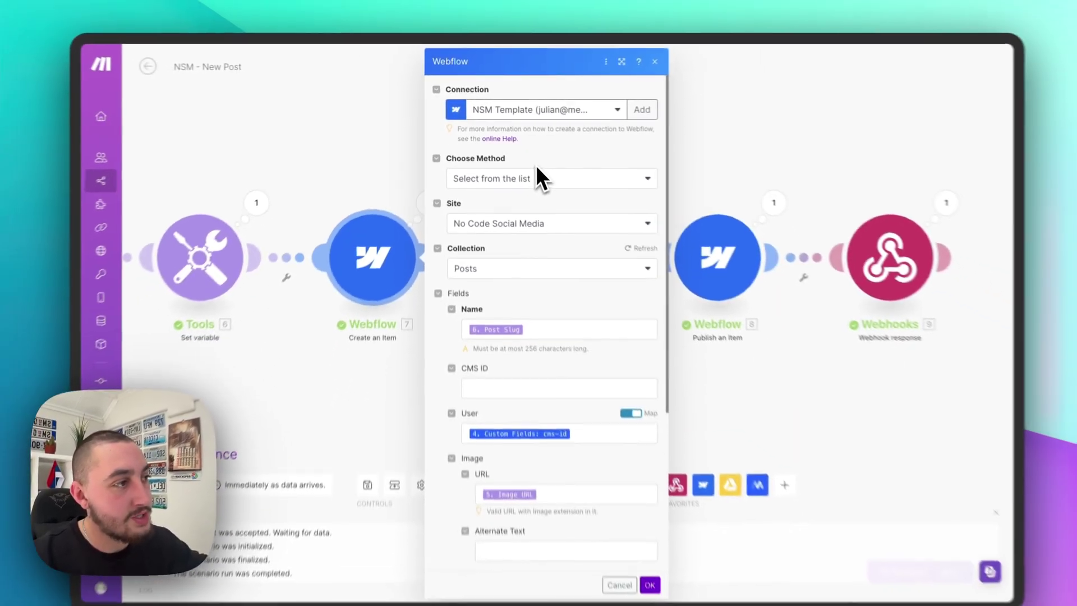
scroll(613, 247, down, 2)
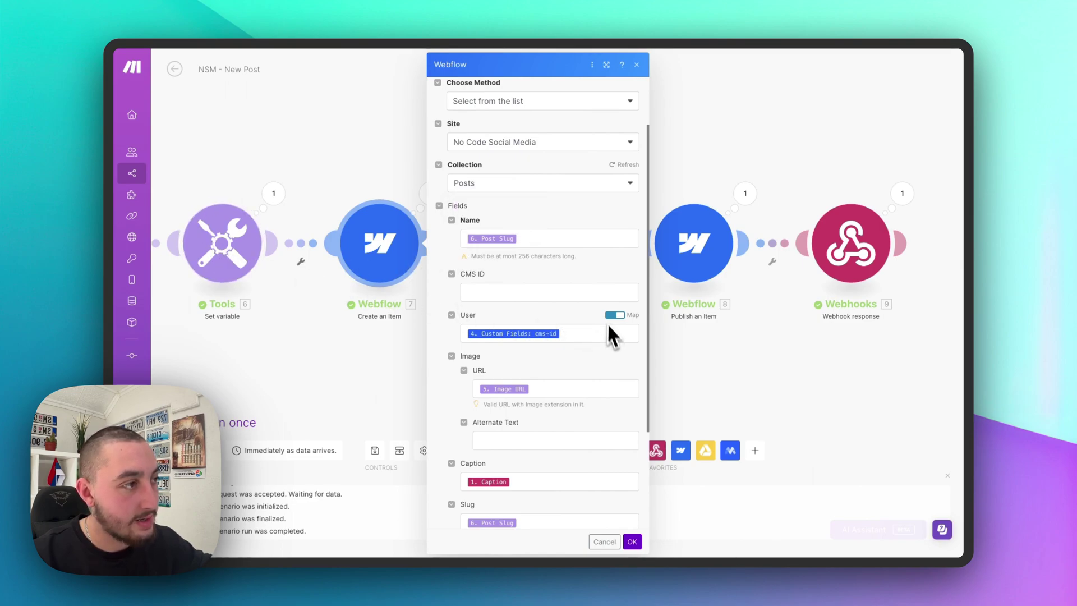
scroll(561, 280, down, 1)
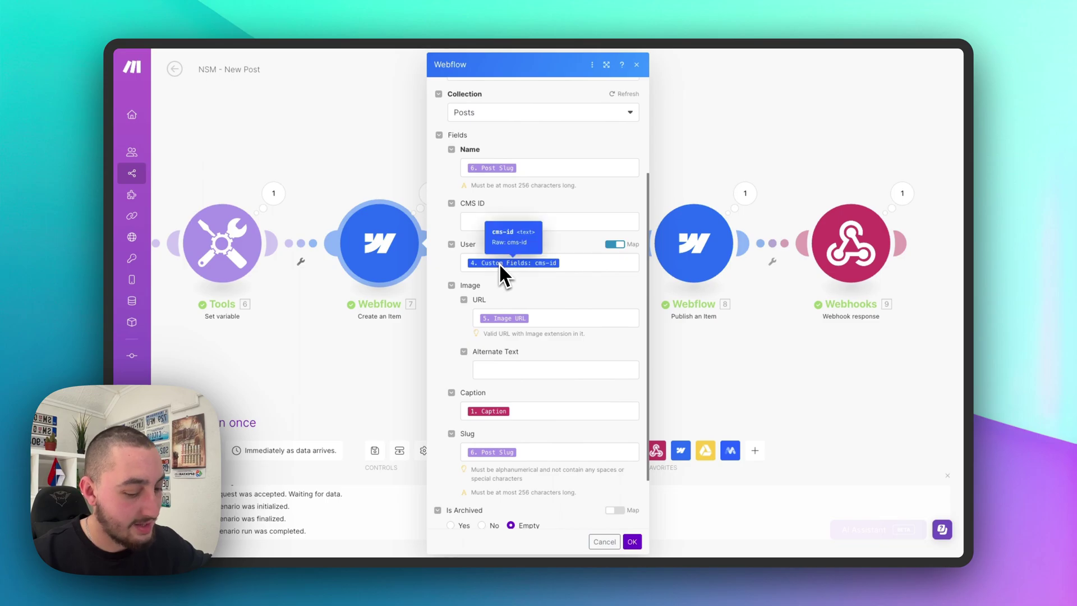
scroll(349, 264, down, 5)
scroll(289, 260, up, 5)
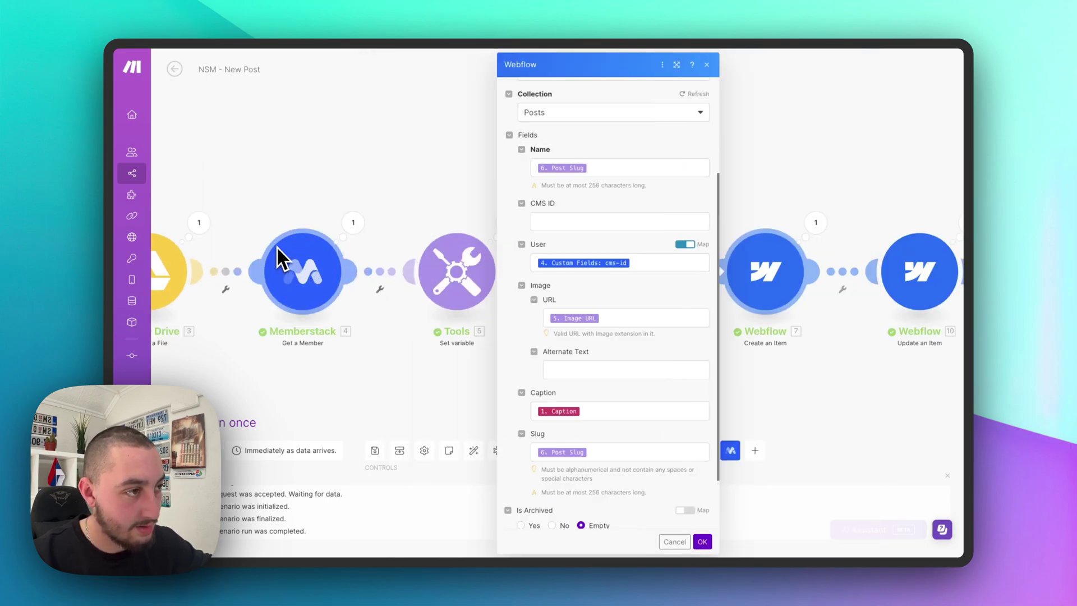
scroll(288, 271, up, 2)
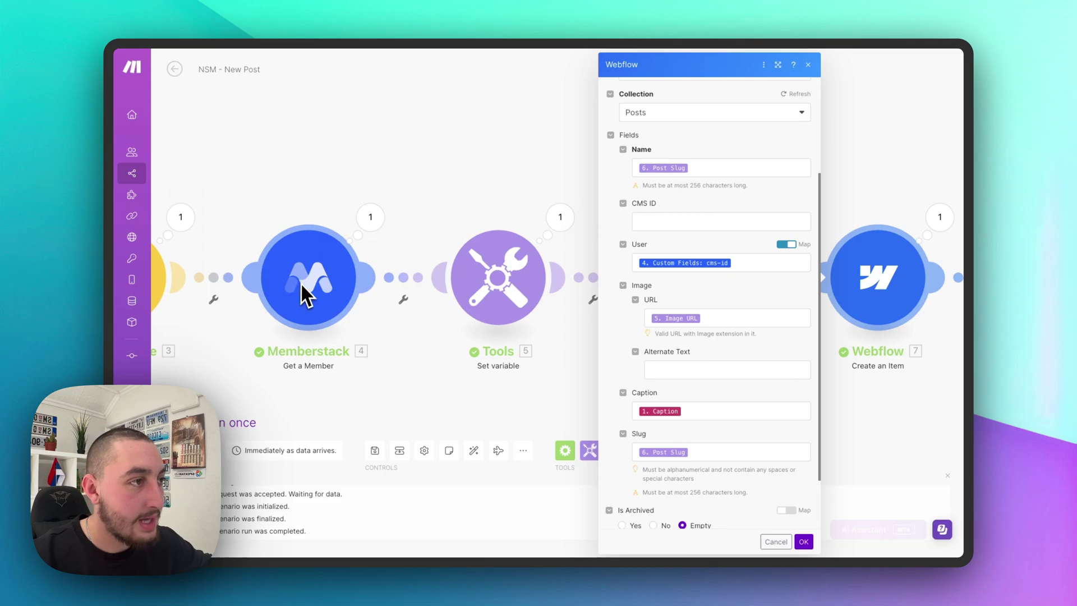
scroll(298, 275, down, 3)
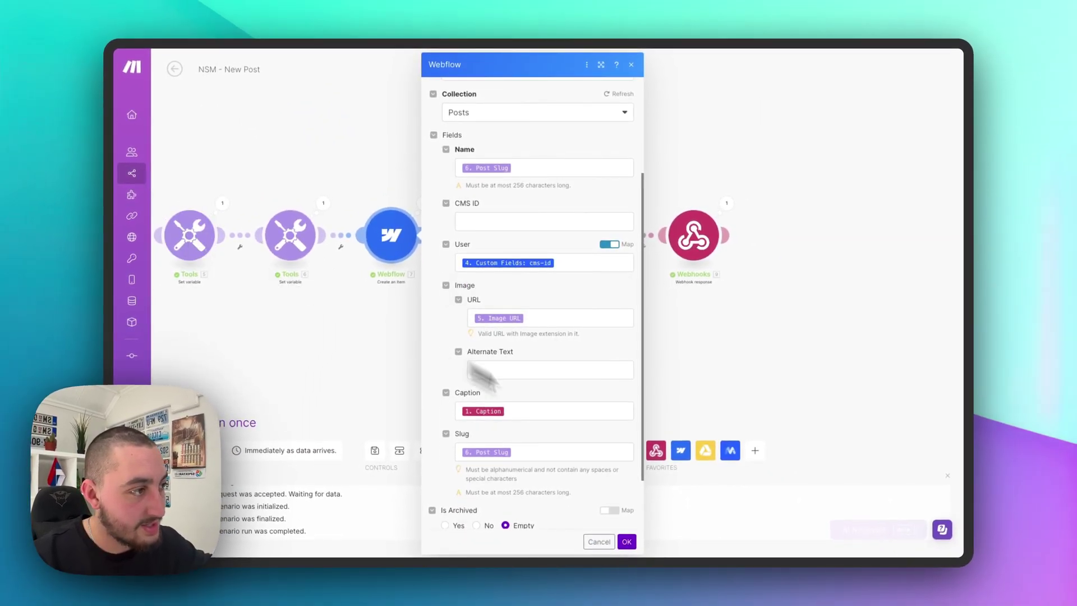
scroll(553, 397, down, 1)
scroll(480, 395, down, 3)
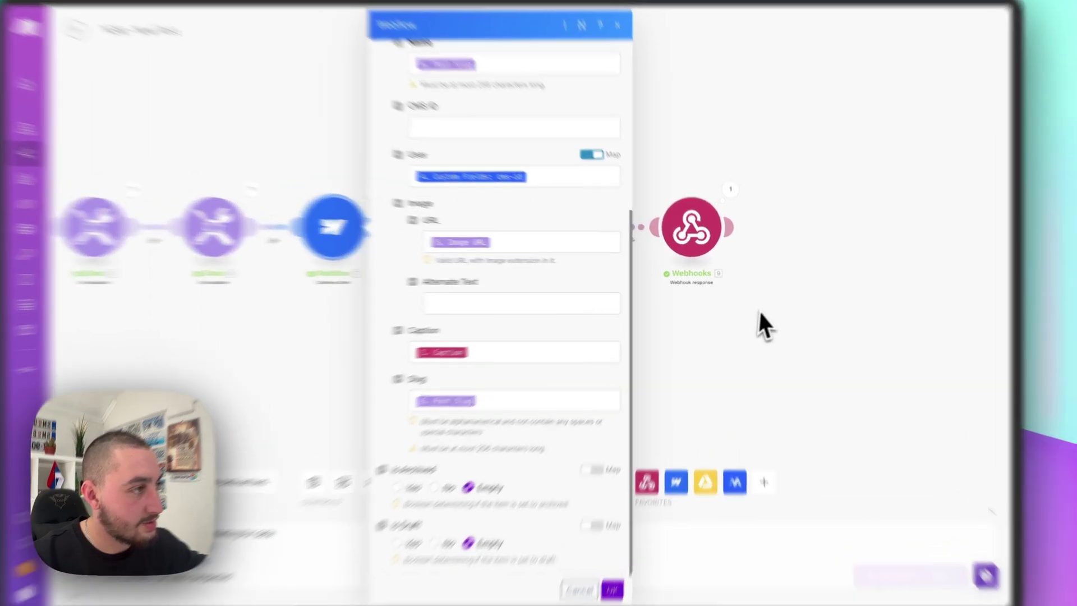
click(746, 319)
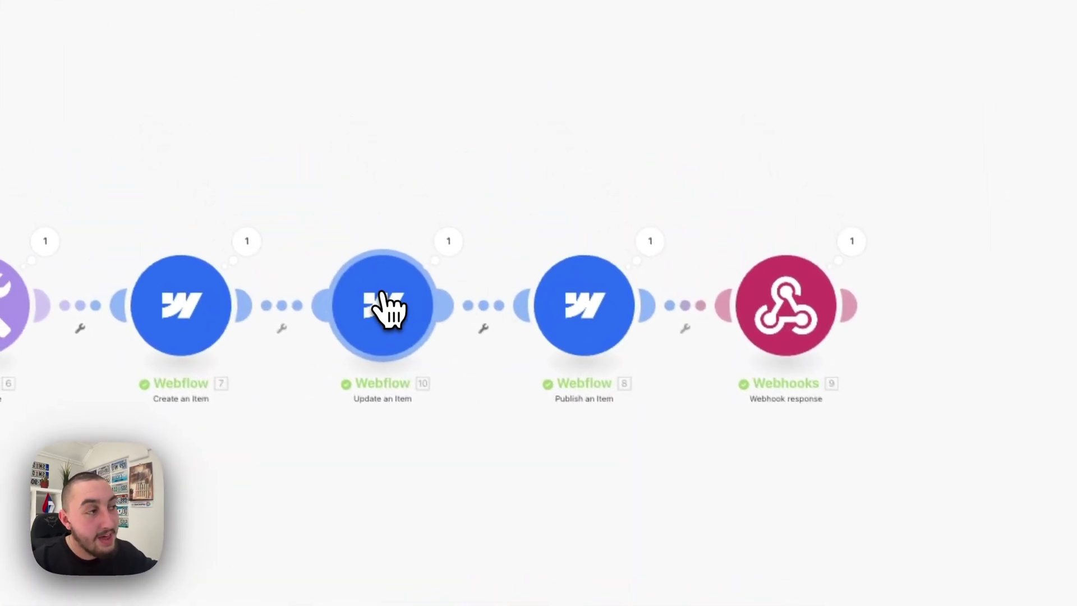
click(361, 286)
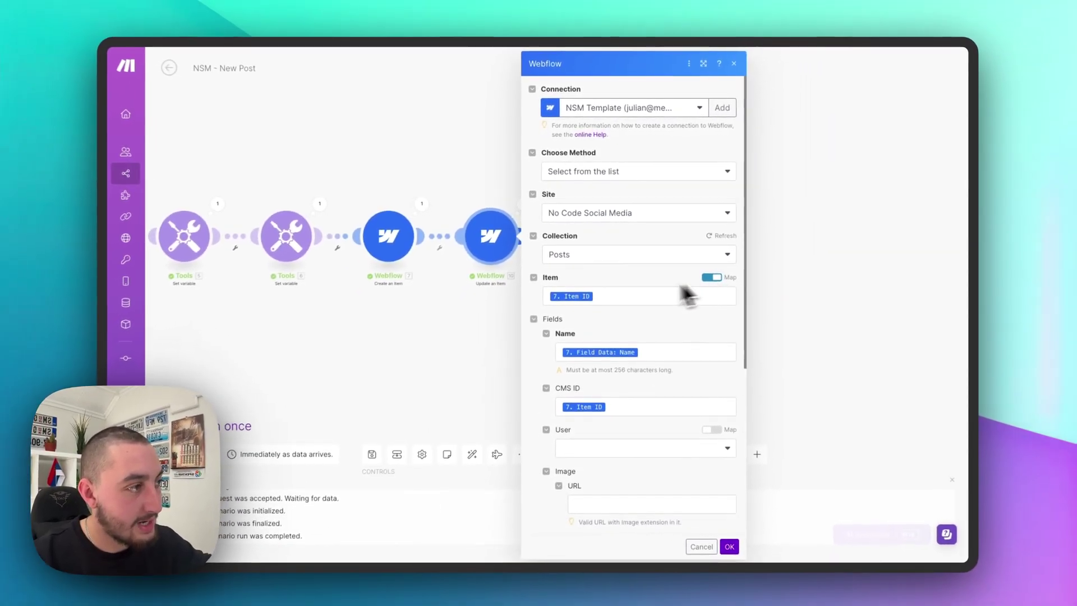
scroll(586, 304, down, 1)
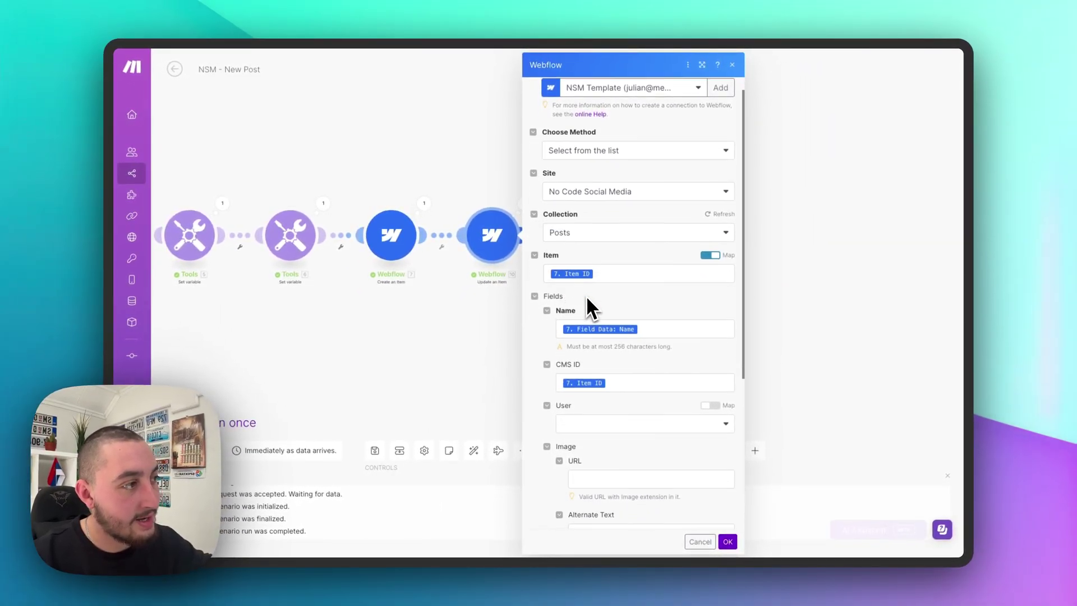
scroll(587, 299, down, 1)
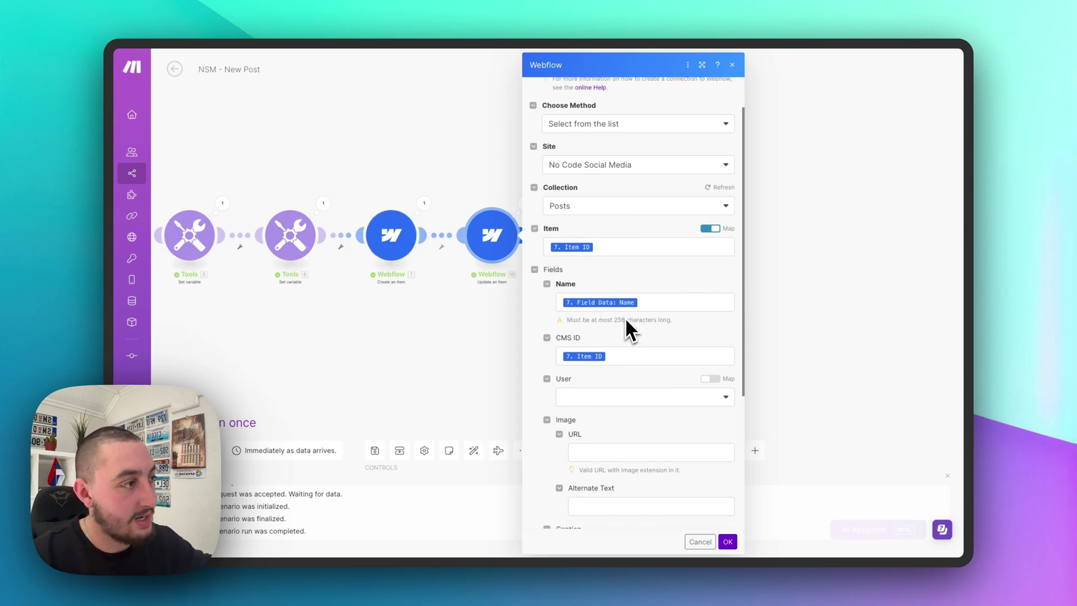
scroll(625, 317, down, 3)
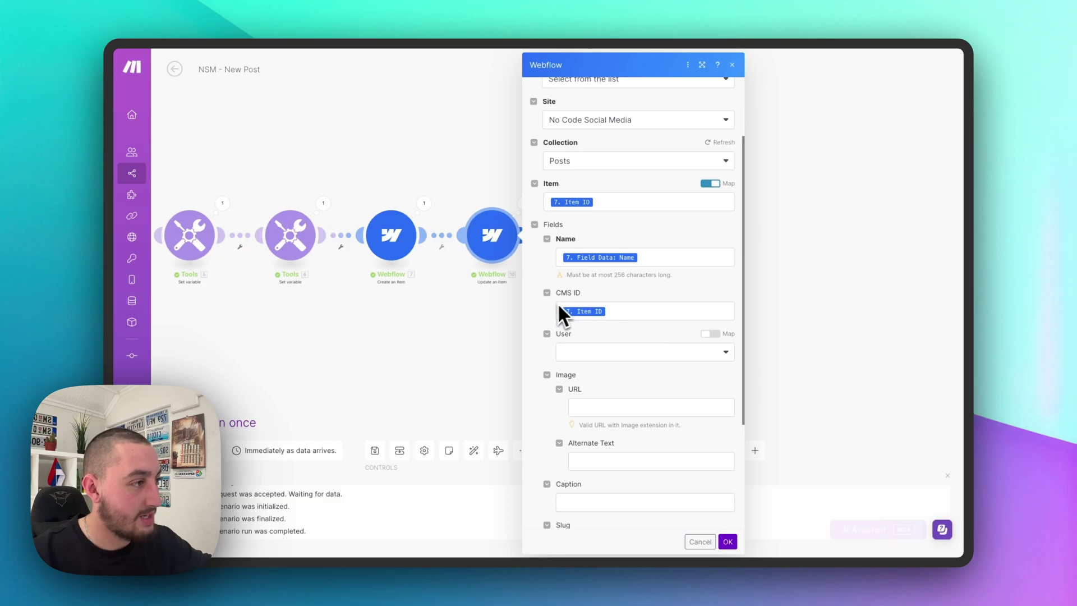
scroll(602, 303, down, 5)
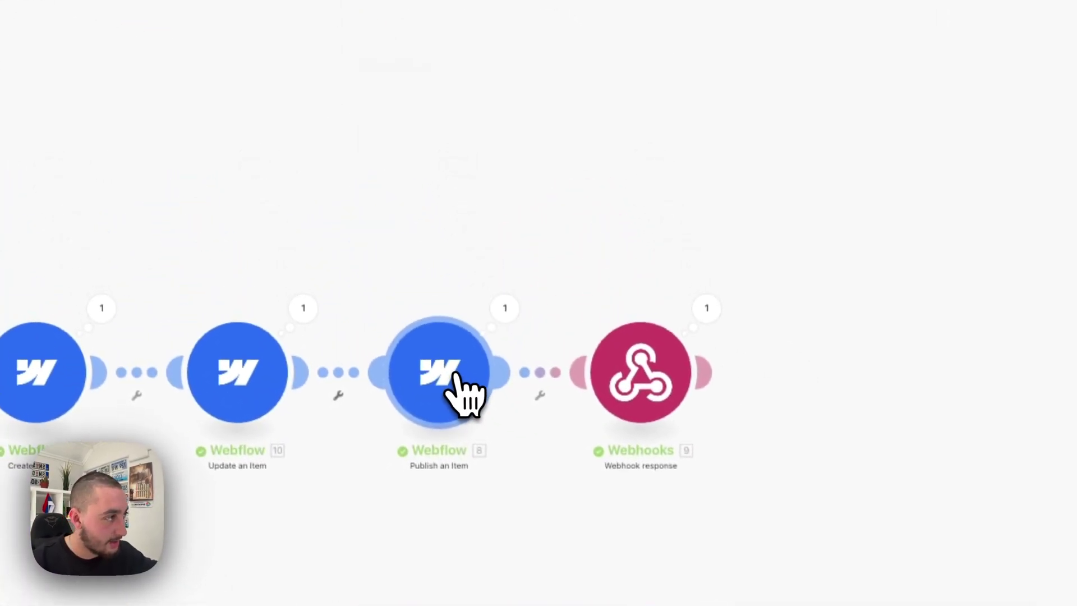
Check Publish an Item, then view Webhook response's 302 status and Location header.
click(456, 375)
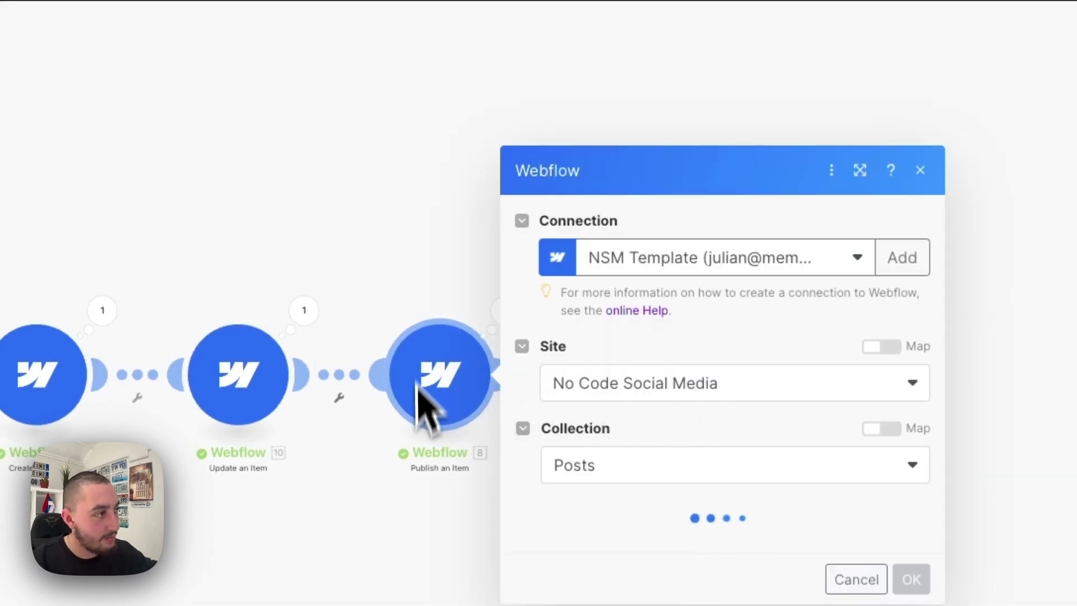
click(374, 178)
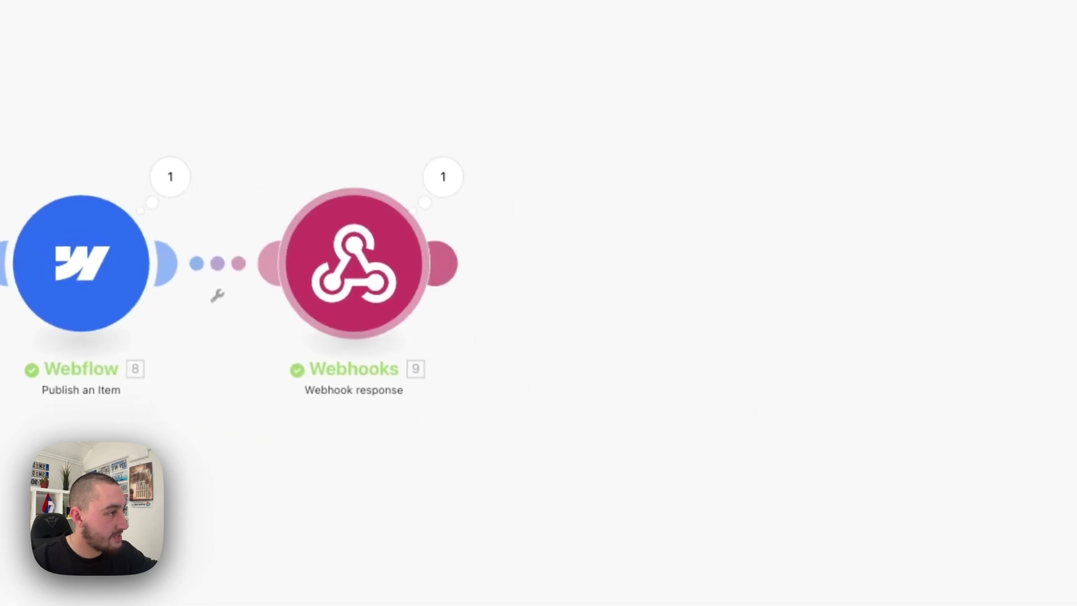
click(430, 367)
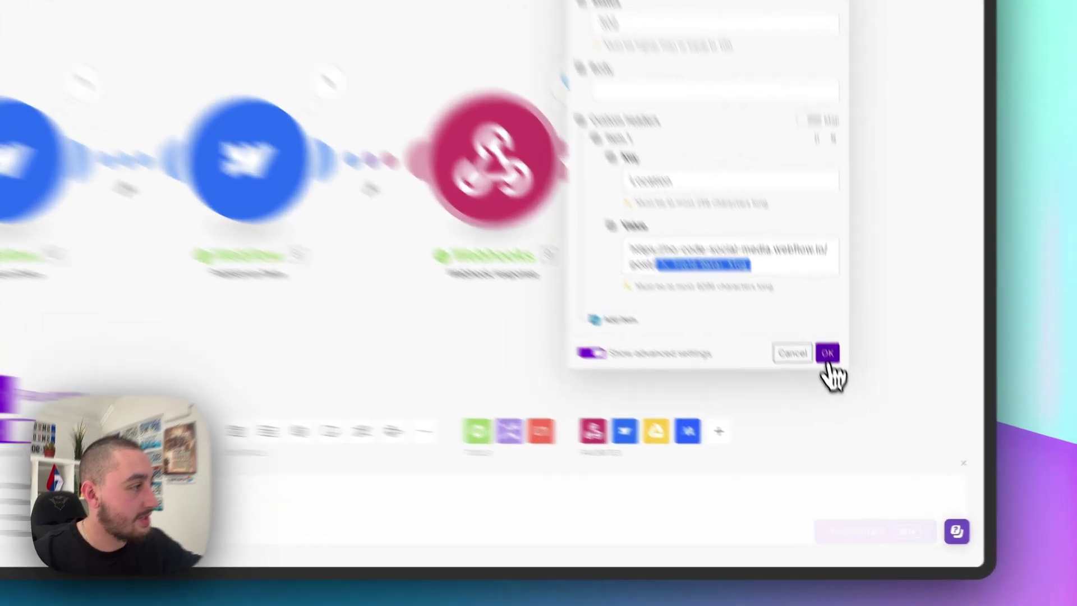
Close the Webhook response settings and zoom out to show the full scenario chain.
click(841, 389)
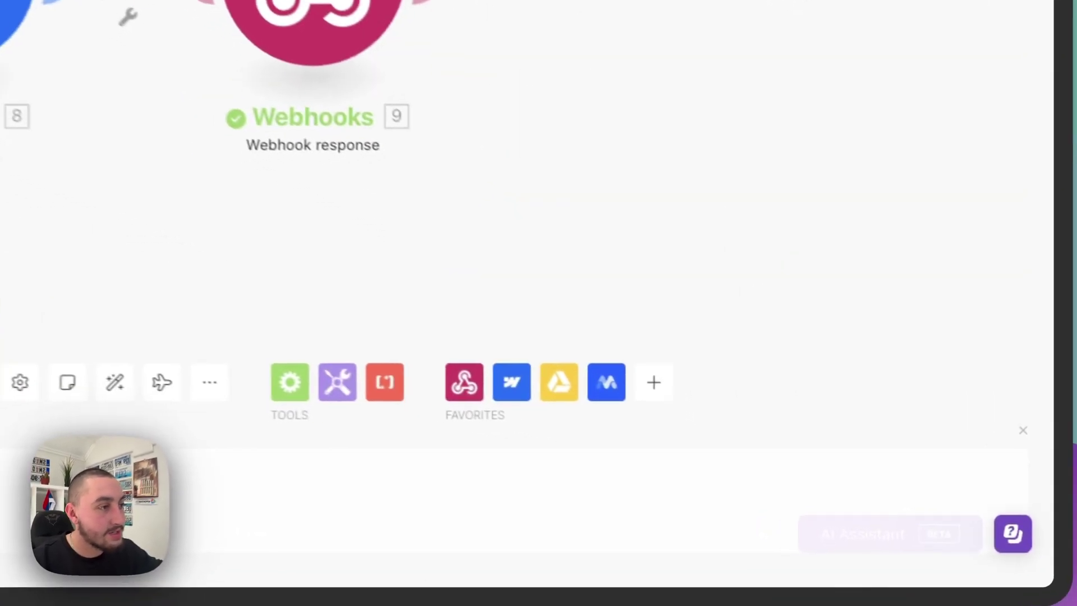
drag(480, 258, 696, 236)
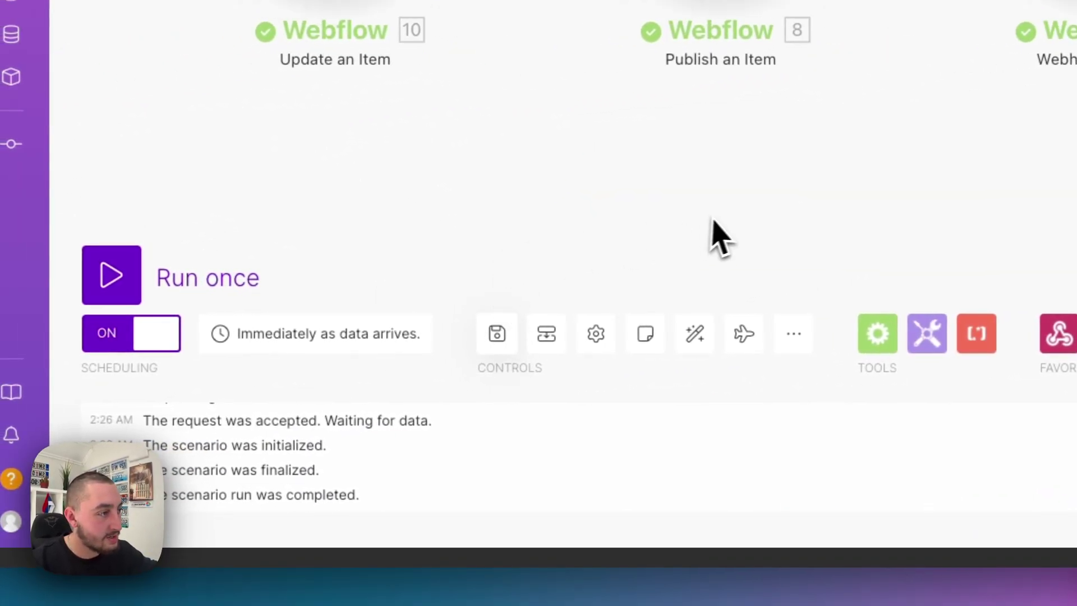
scroll(690, 243, down, 3)
mouse_move(84, 348)
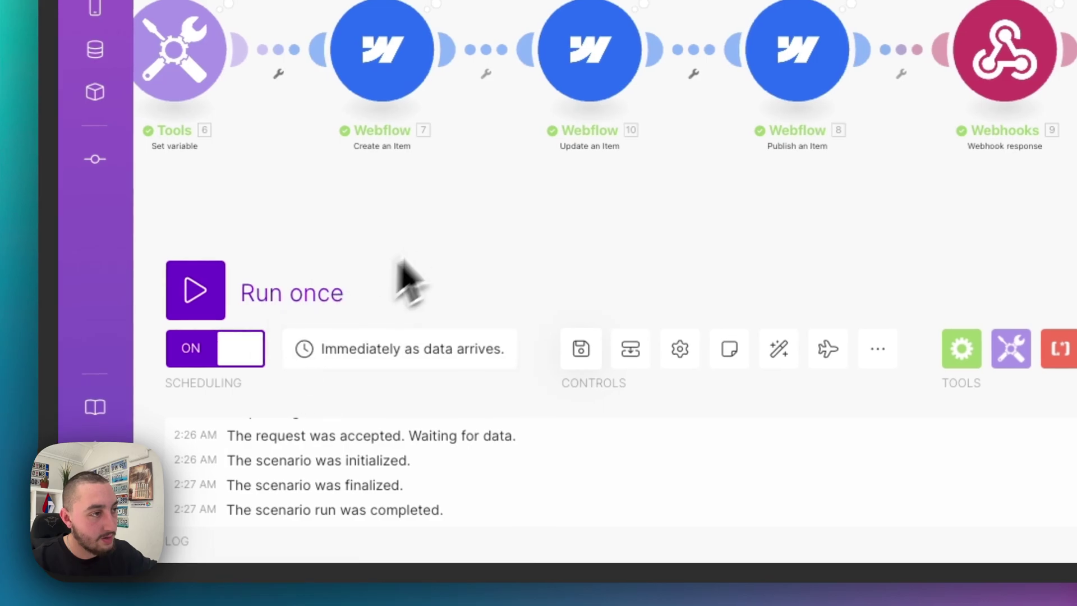
drag(404, 276, 891, 167)
scroll(698, 303, down, 3)
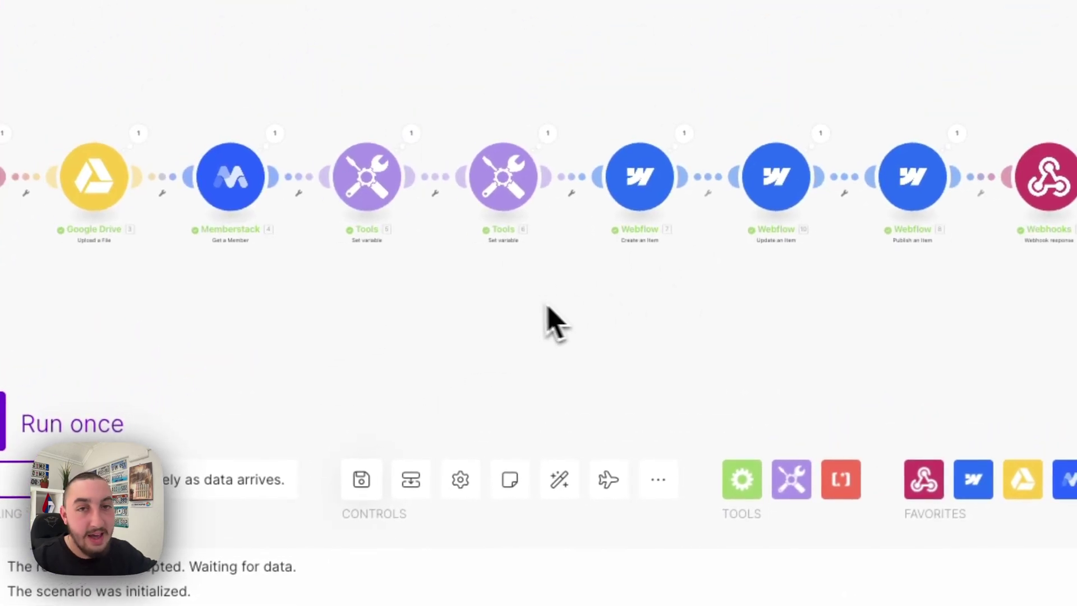
drag(556, 316, 624, 285)
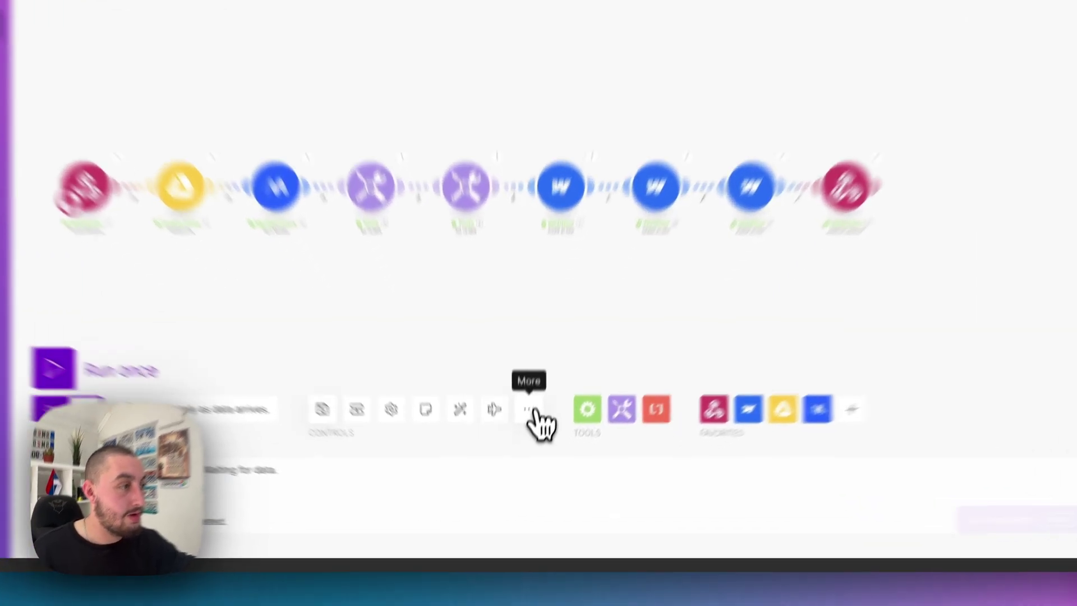
click(524, 451)
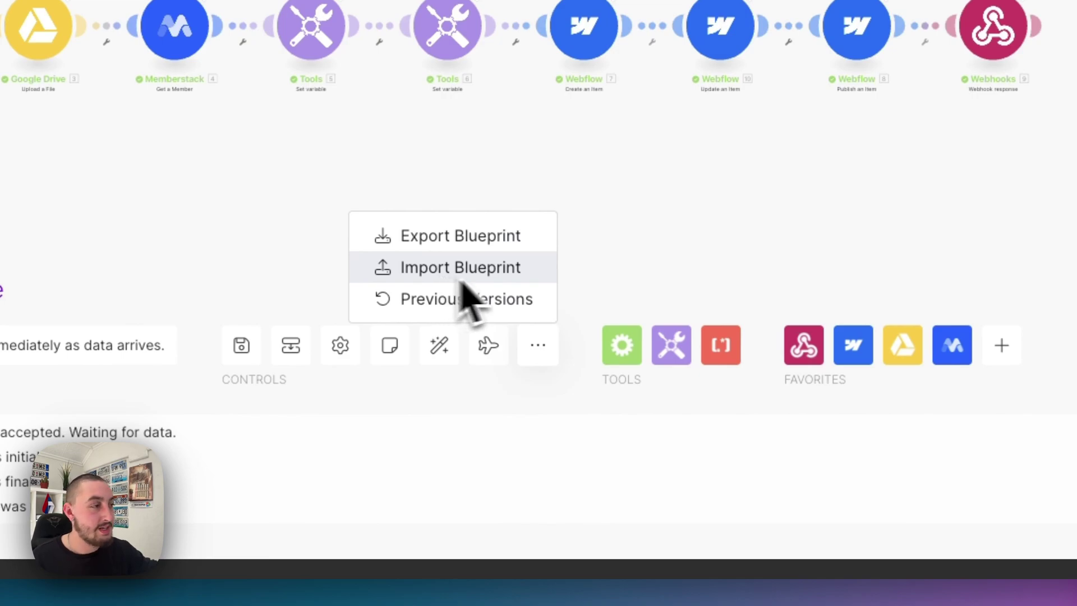
click(463, 280)
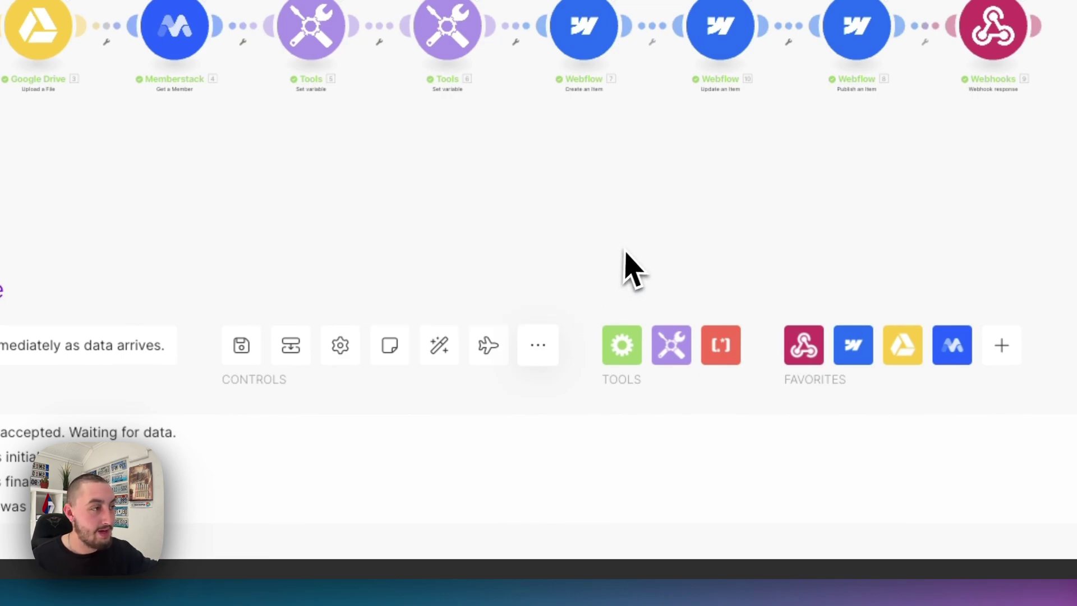